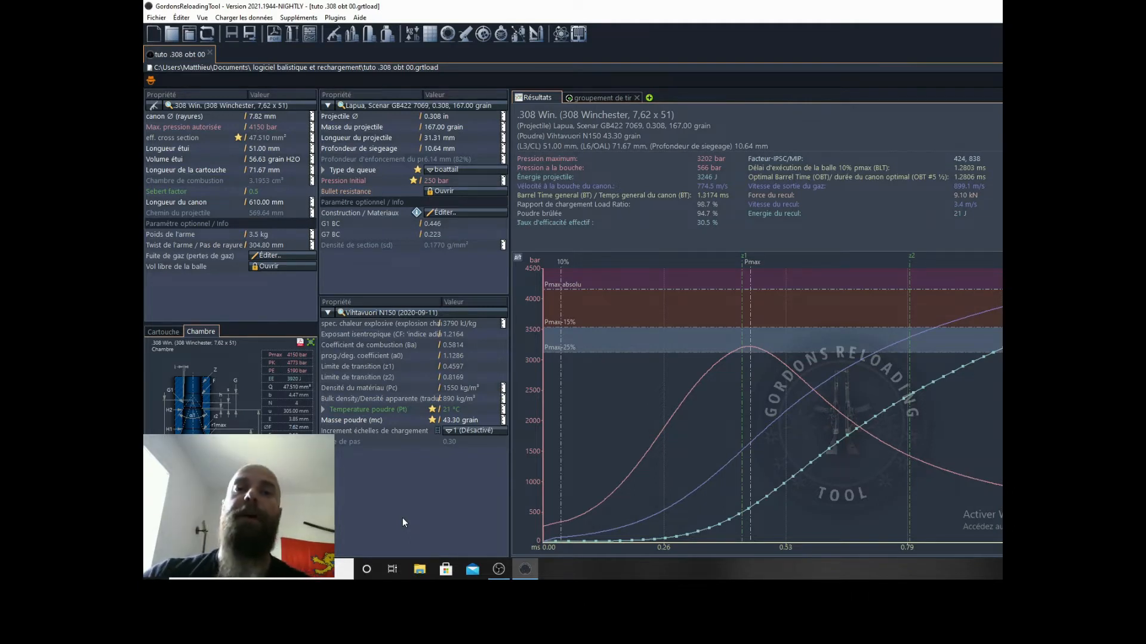
- Open the load file "tuto .308 obt 00.grtload" from the "logiciel balistique et rechargement" folder
click(156, 18)
click(173, 56)
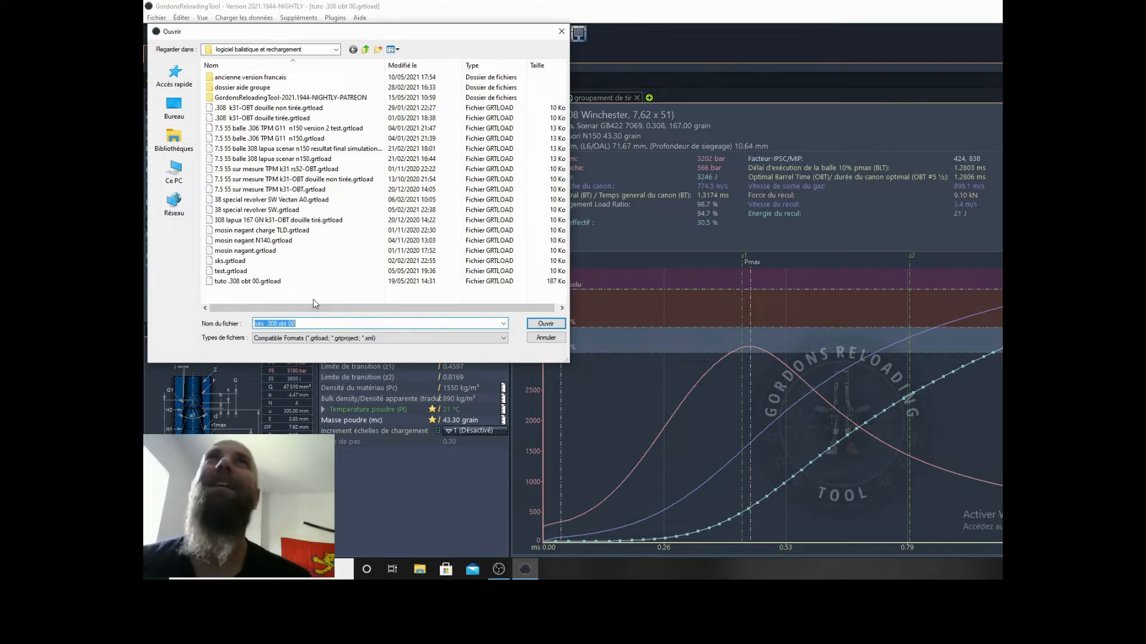
click(253, 282)
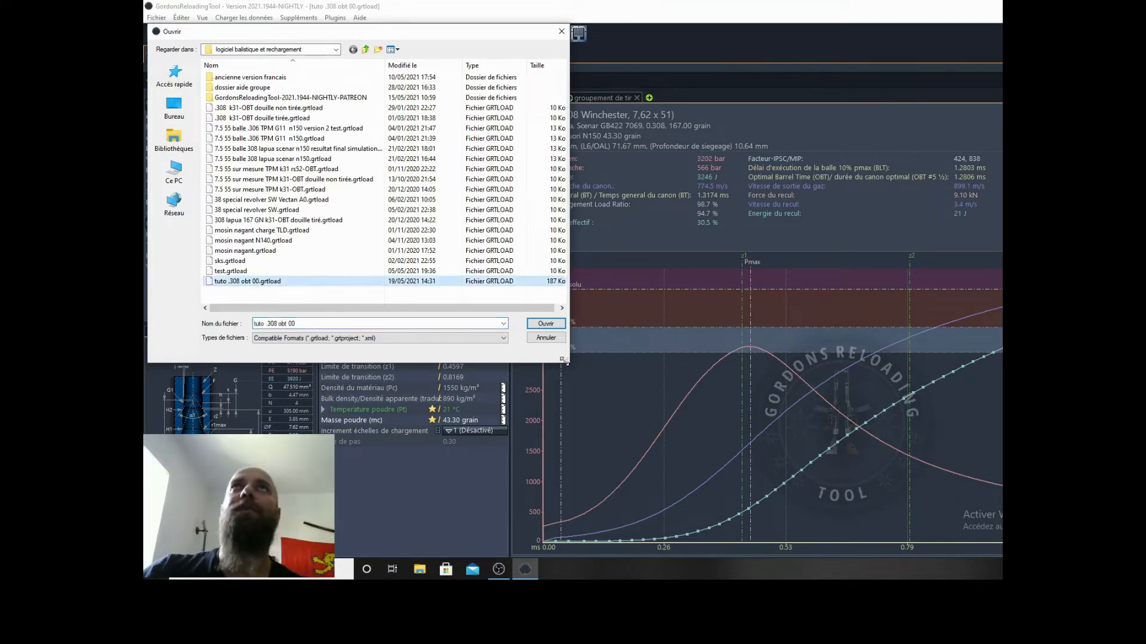
click(549, 327)
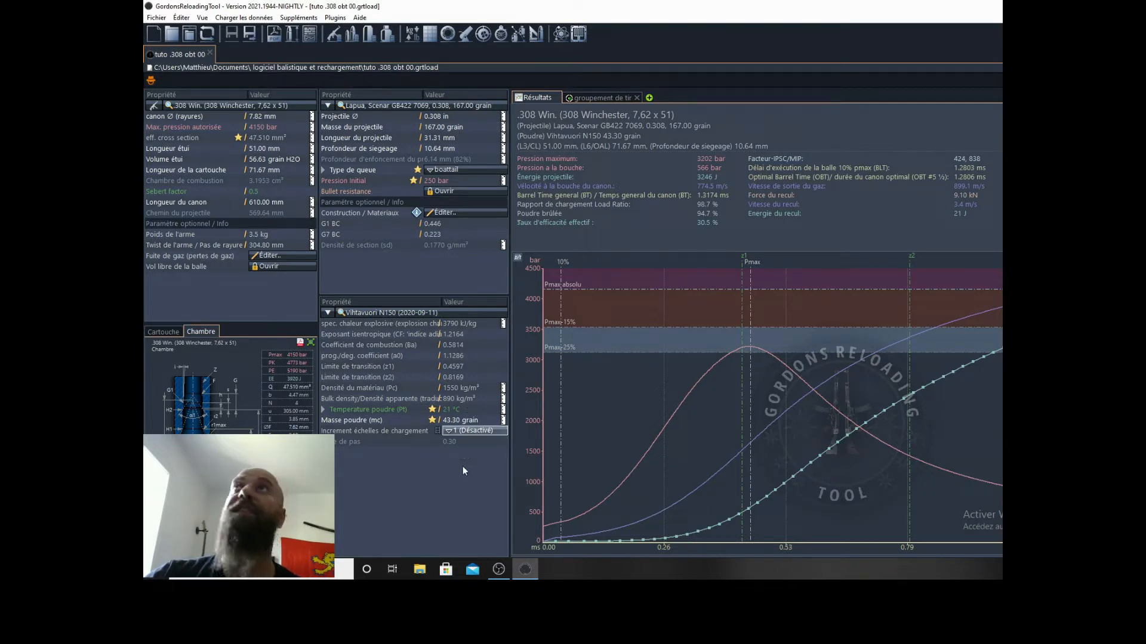
- Close the existing "groupement de tir" page of the load file and confirm its removal
mouse_move(778, 360)
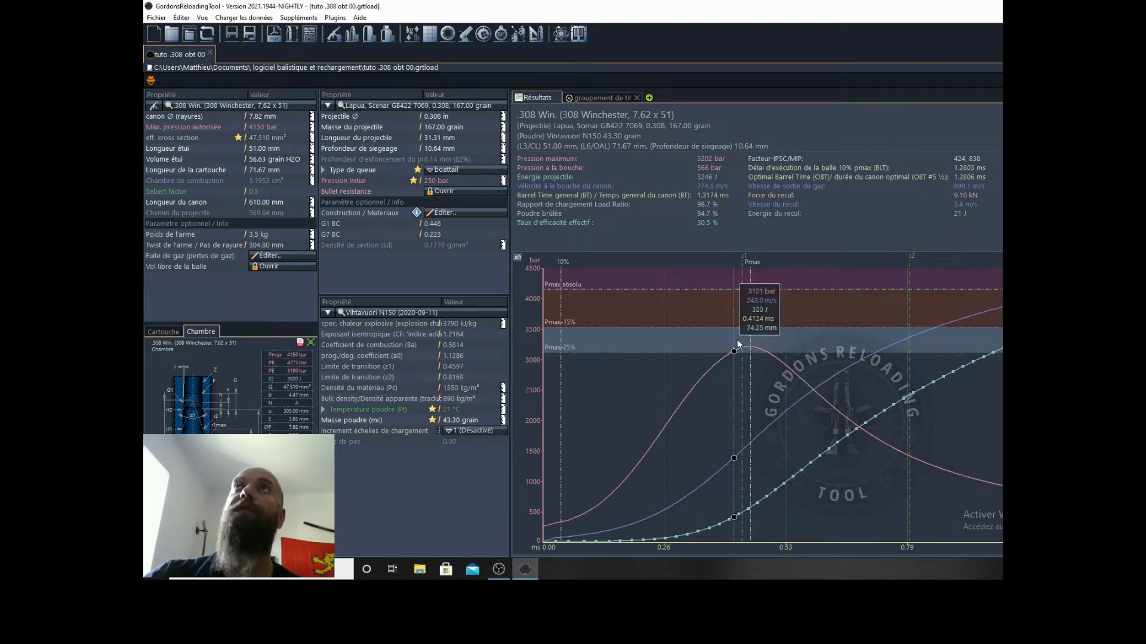
click(607, 102)
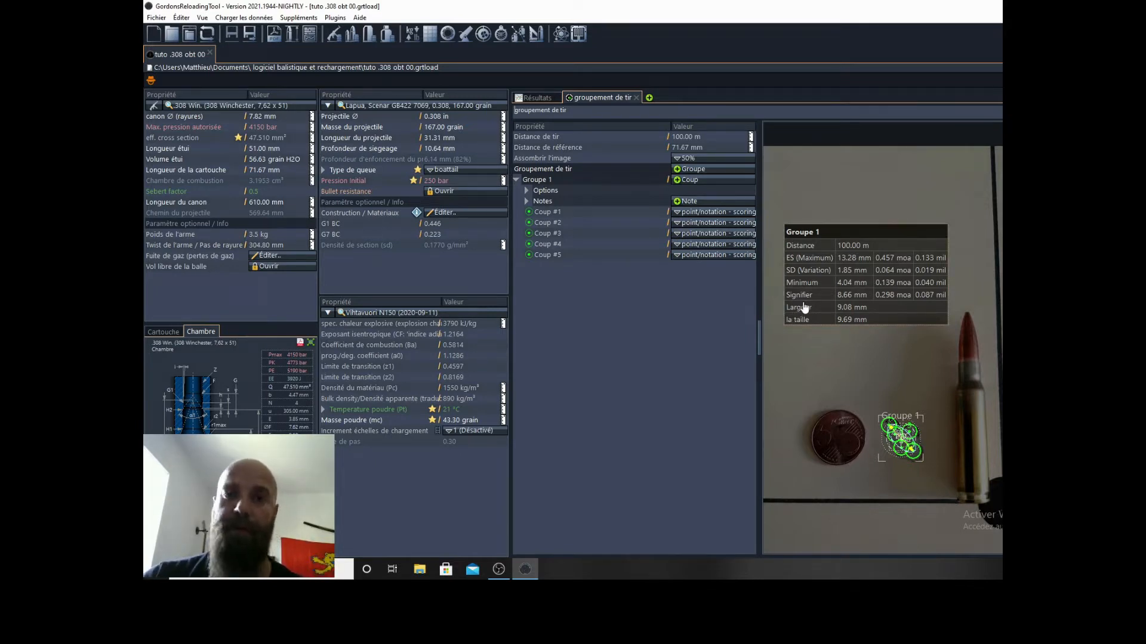
key(ctrl+w)
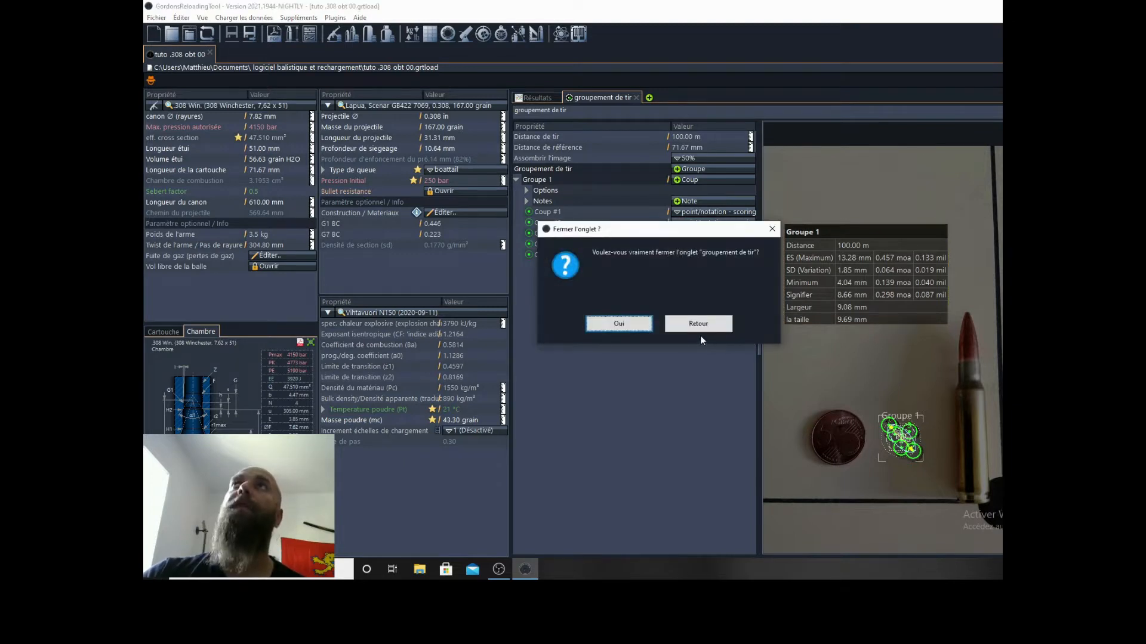
click(619, 322)
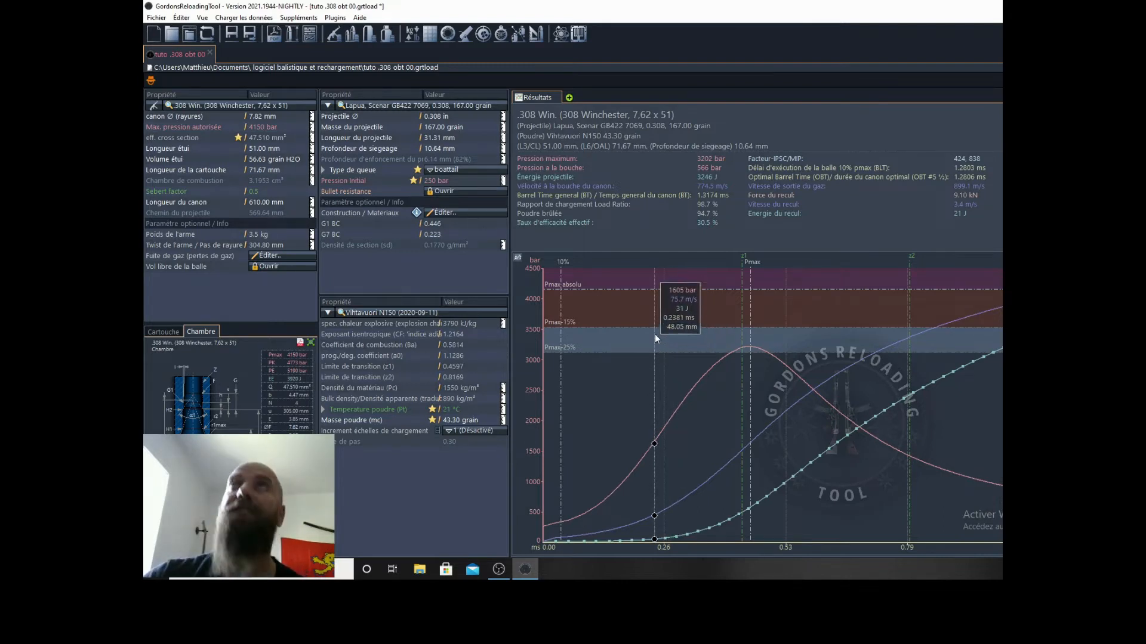
- Add a measurement results page to the load file without importing a ProChrono file
click(569, 99)
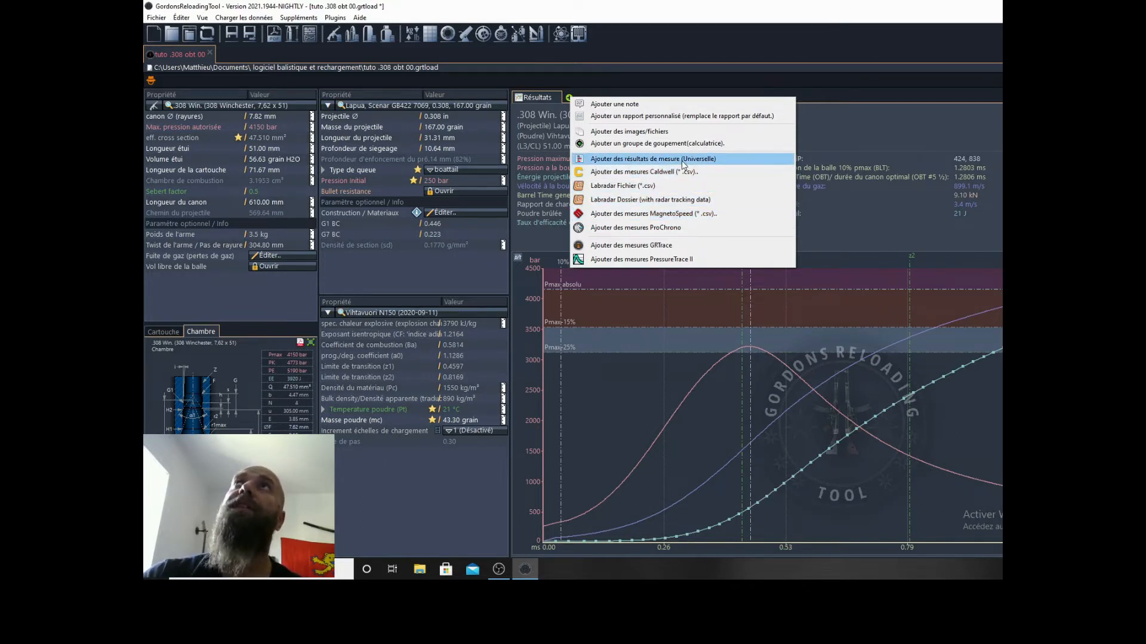
click(680, 235)
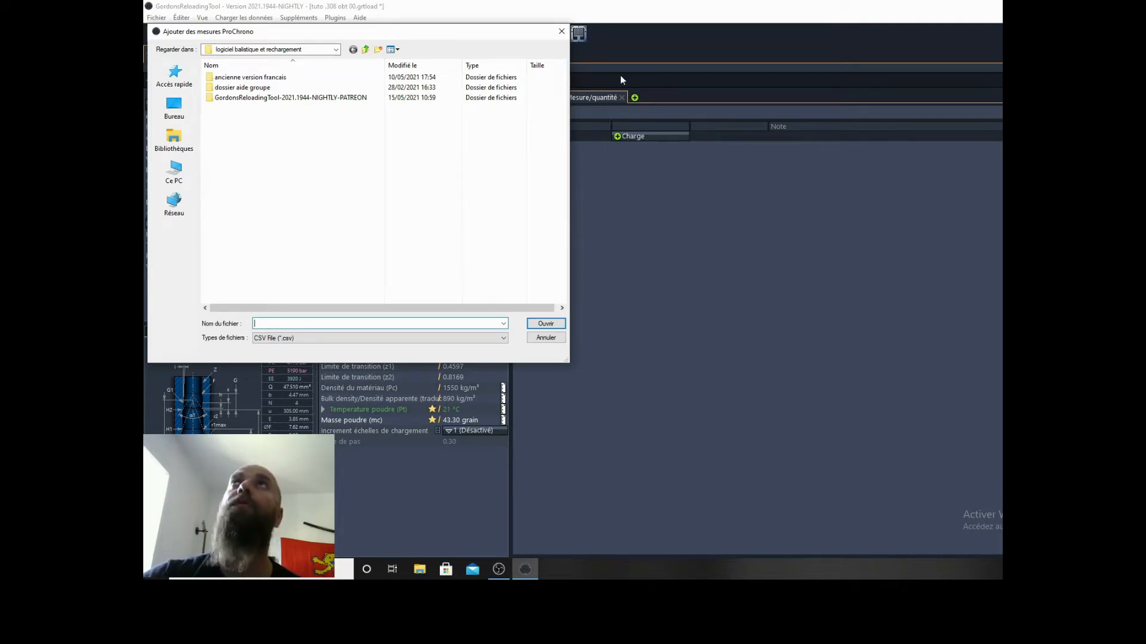
click(548, 339)
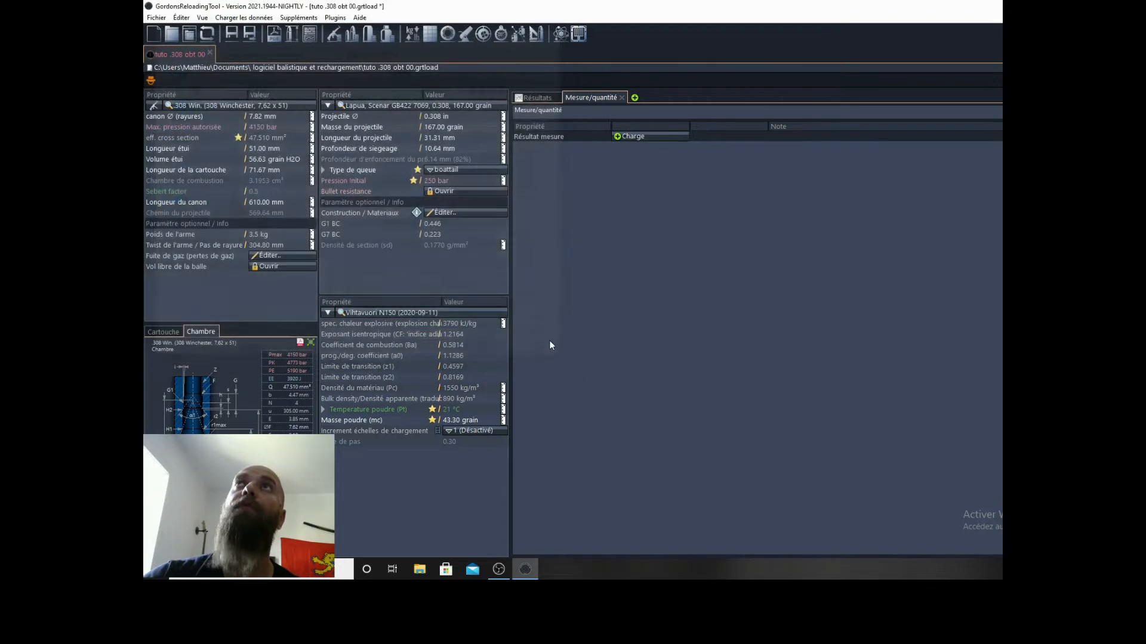
- Add a charge to the measurement results and set its powder weight to 43.3 grain
click(615, 137)
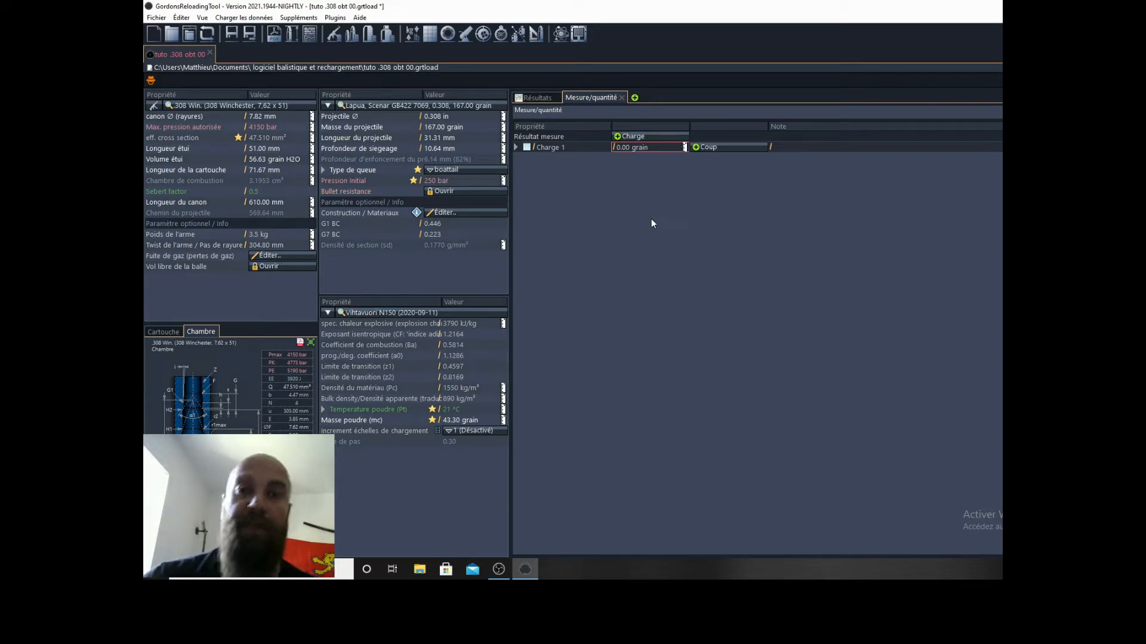
click(624, 149)
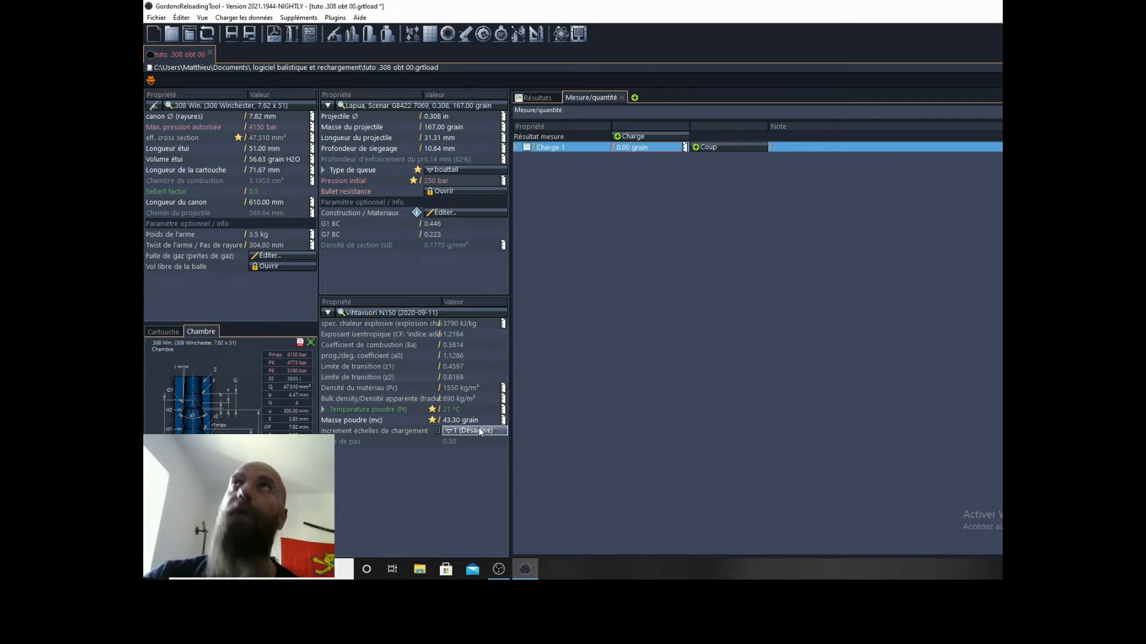
double_click(629, 150)
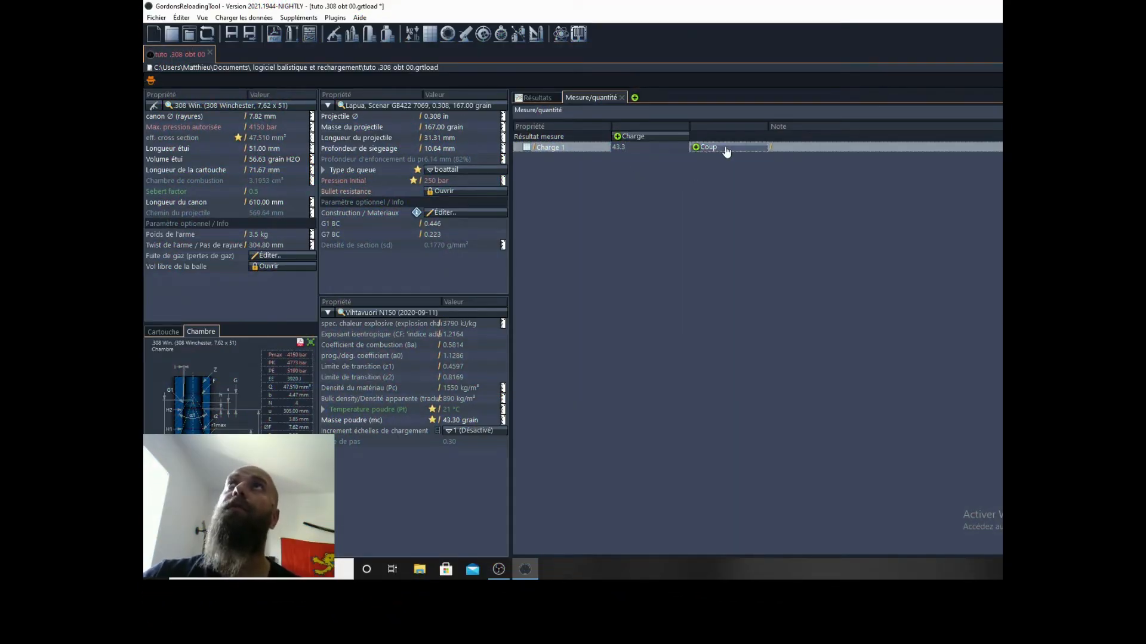
click(635, 148)
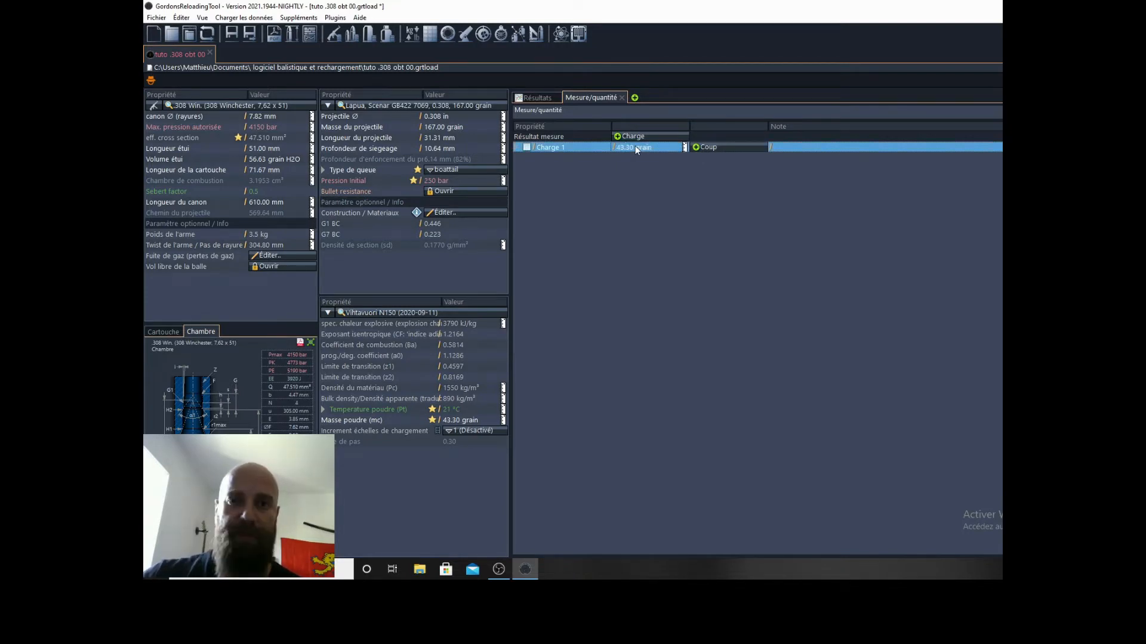
- Add five shots to the 43.30 grain charge in the measurement results
click(696, 148)
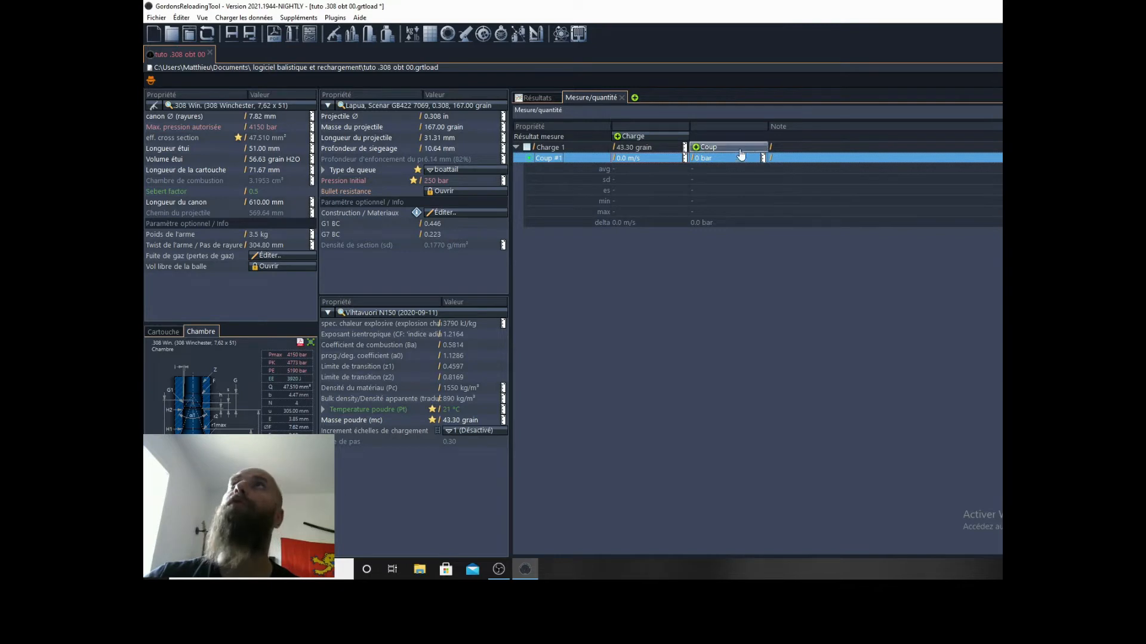
click(699, 147)
click(700, 147)
click(699, 148)
click(699, 147)
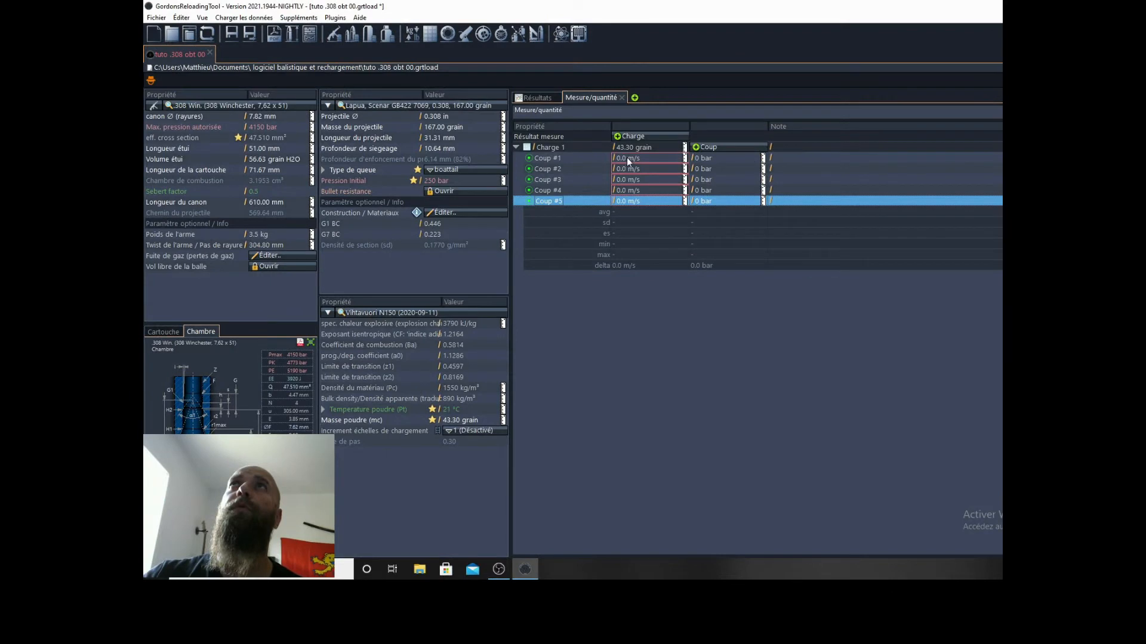
- Enter the five shot velocities of Charge 1 in order: 771.2, 769.8, 772.4, 773.6 and 770.2 m/s
click(620, 153)
click(626, 158)
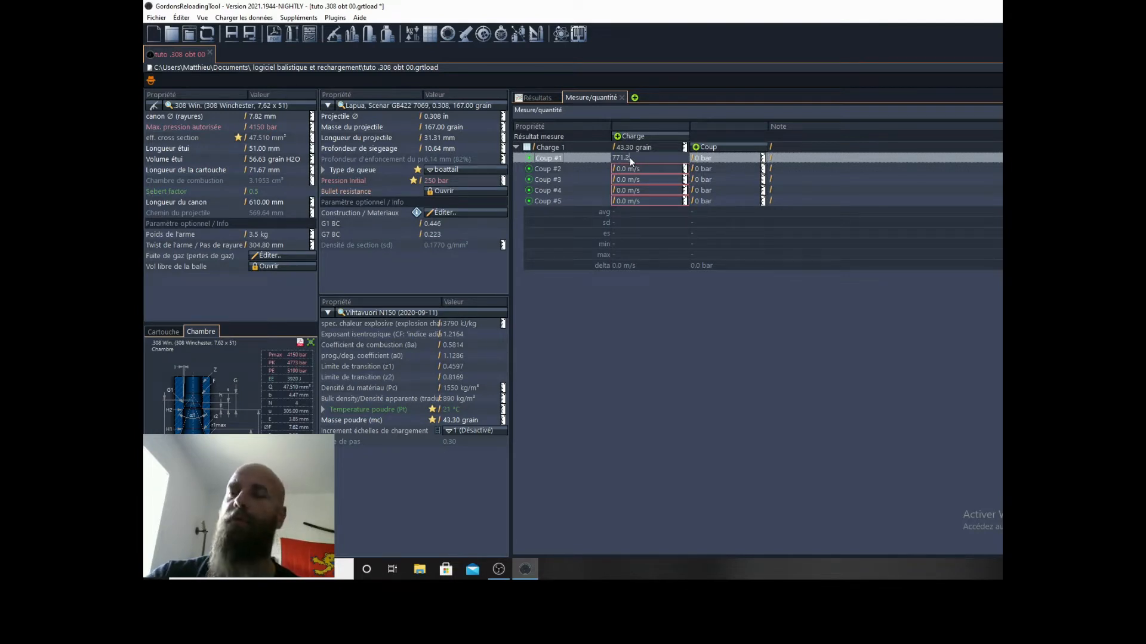
key(Return)
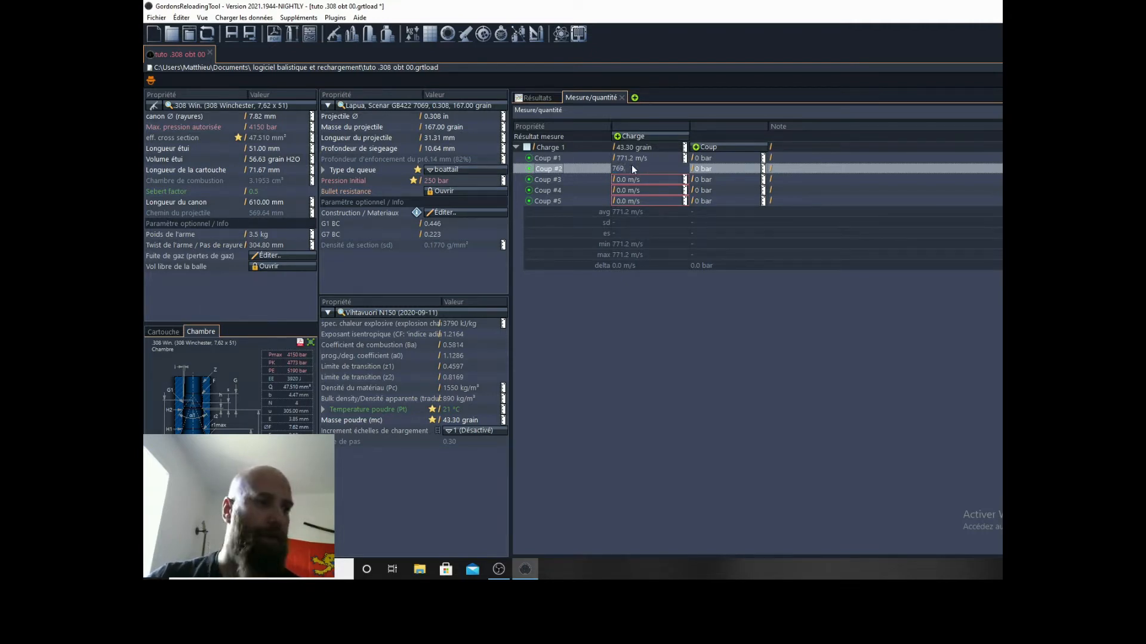
text(769.8)
key(Return)
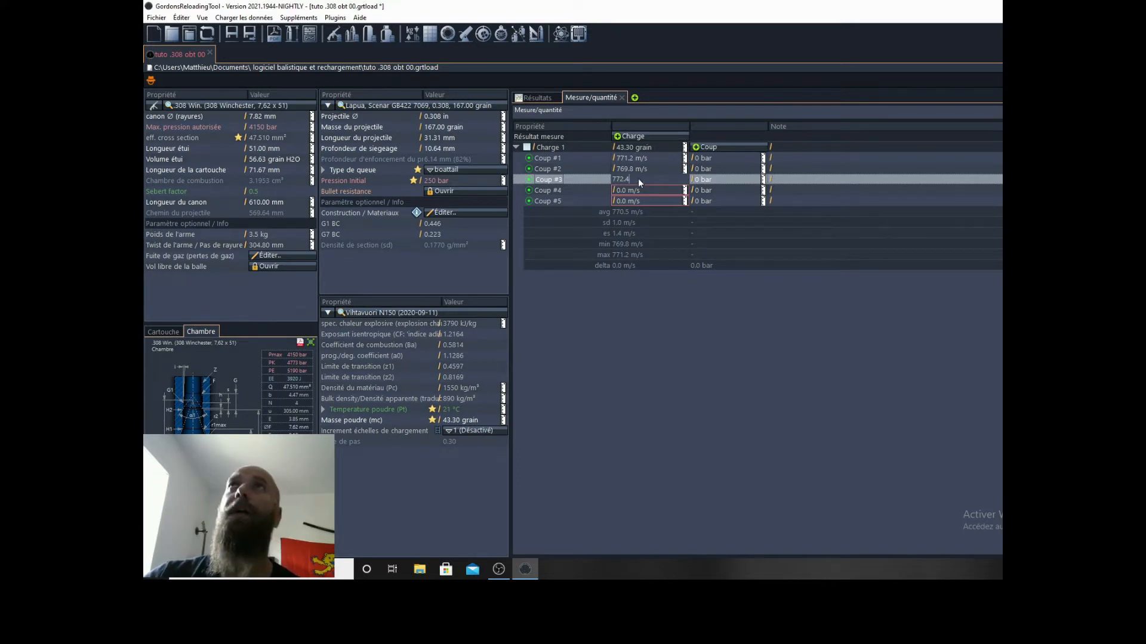
click(644, 189)
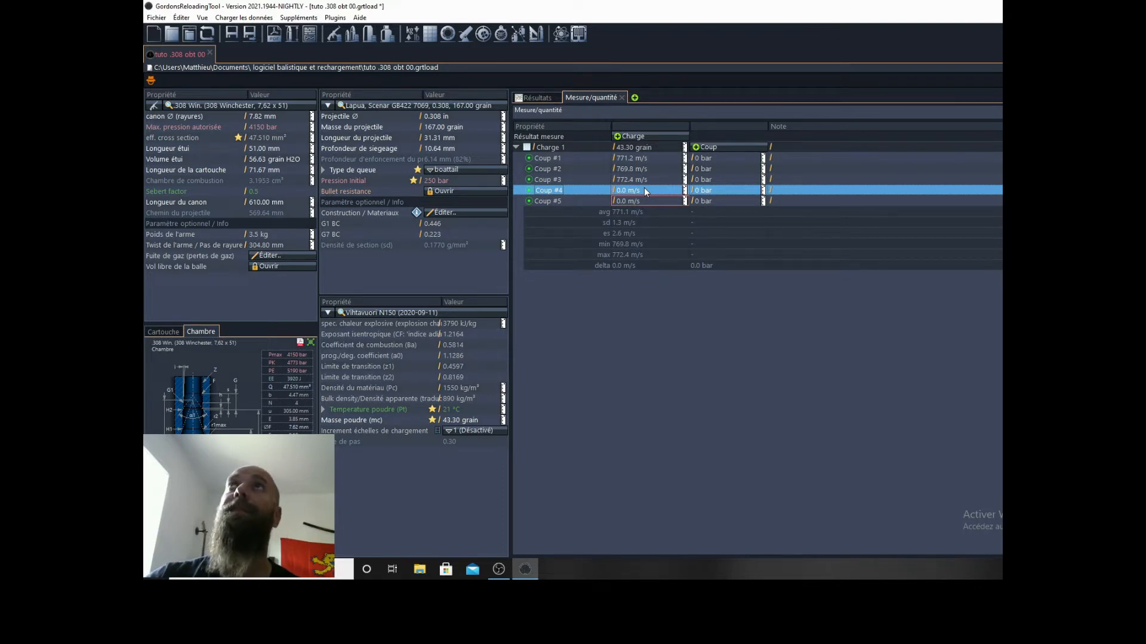
text(773.6)
key(Return)
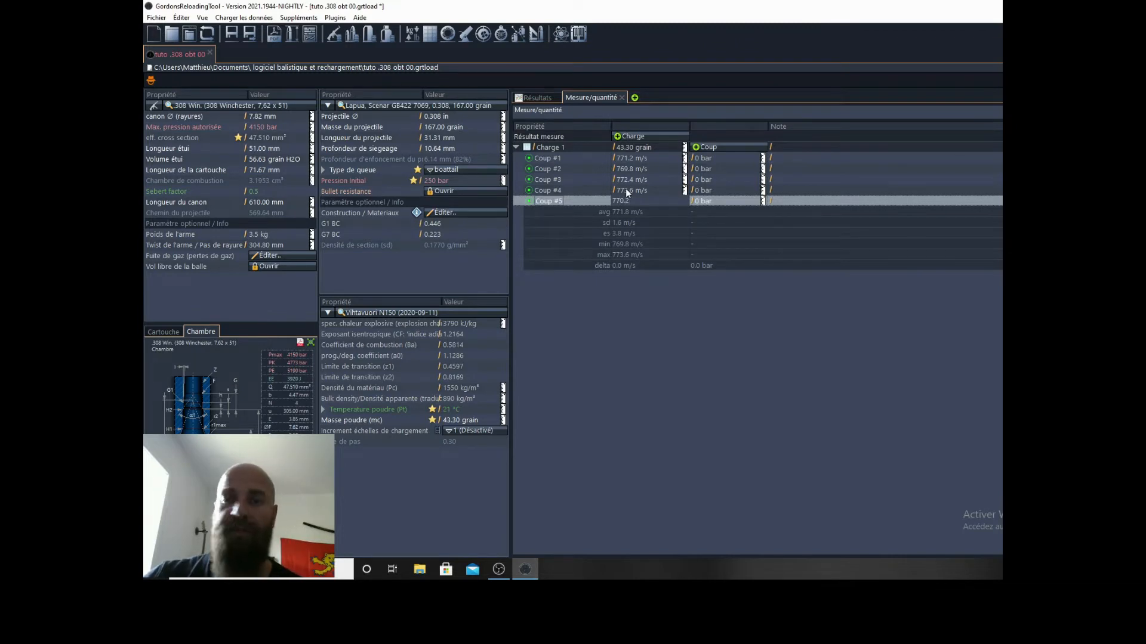
text(770.2)
key(Return)
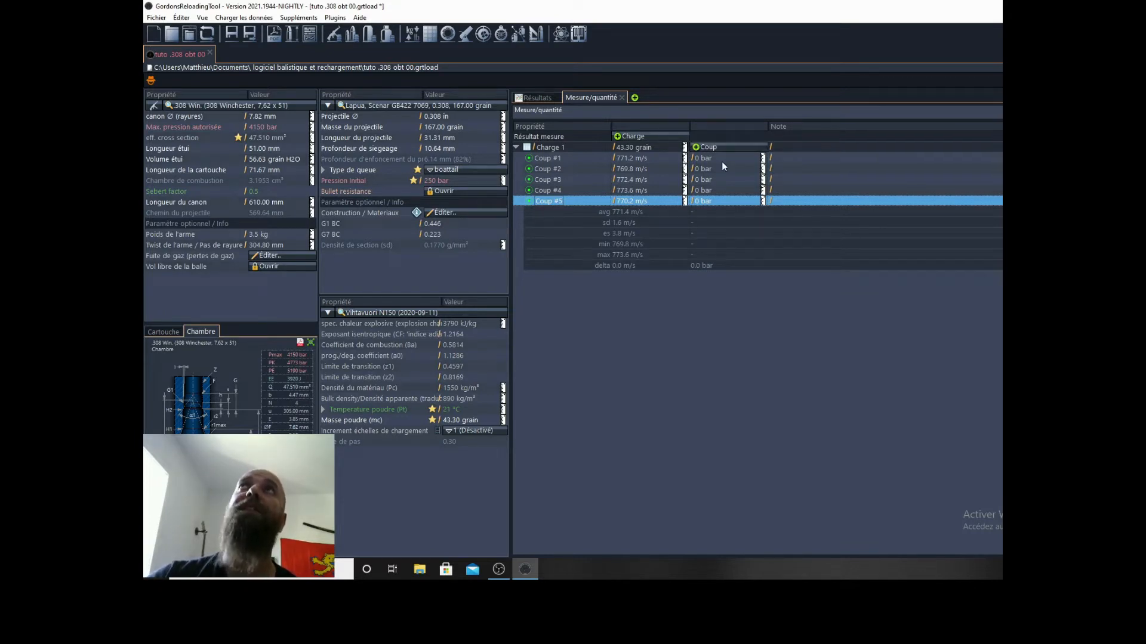
- Examine the first shot's pressure entry and the simulated results, and return to the measurements
double_click(696, 163)
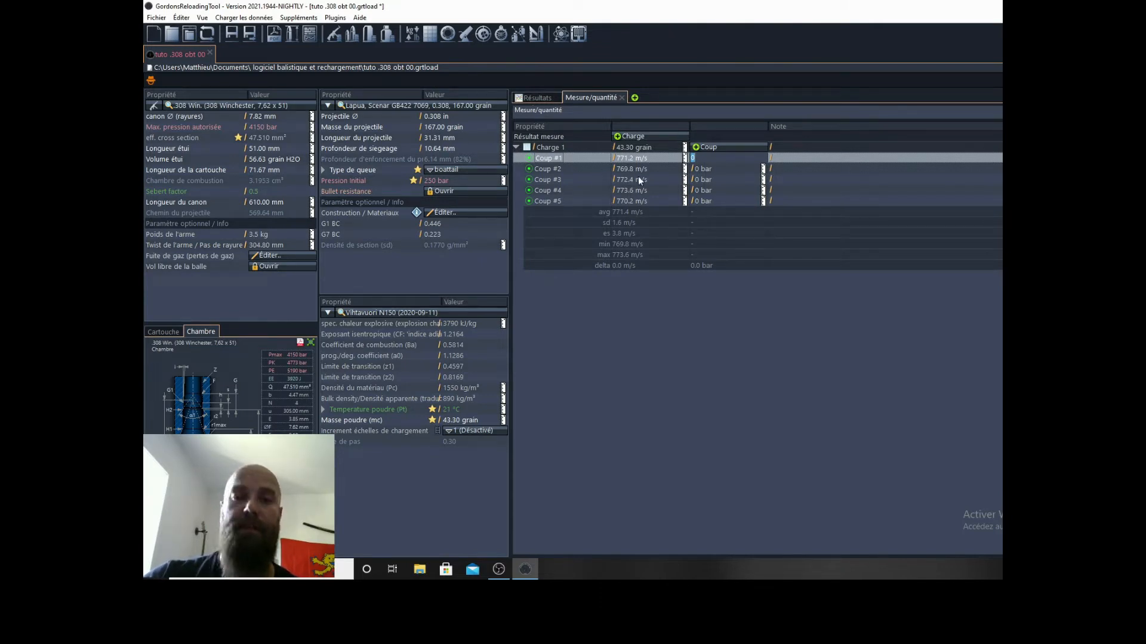
click(538, 98)
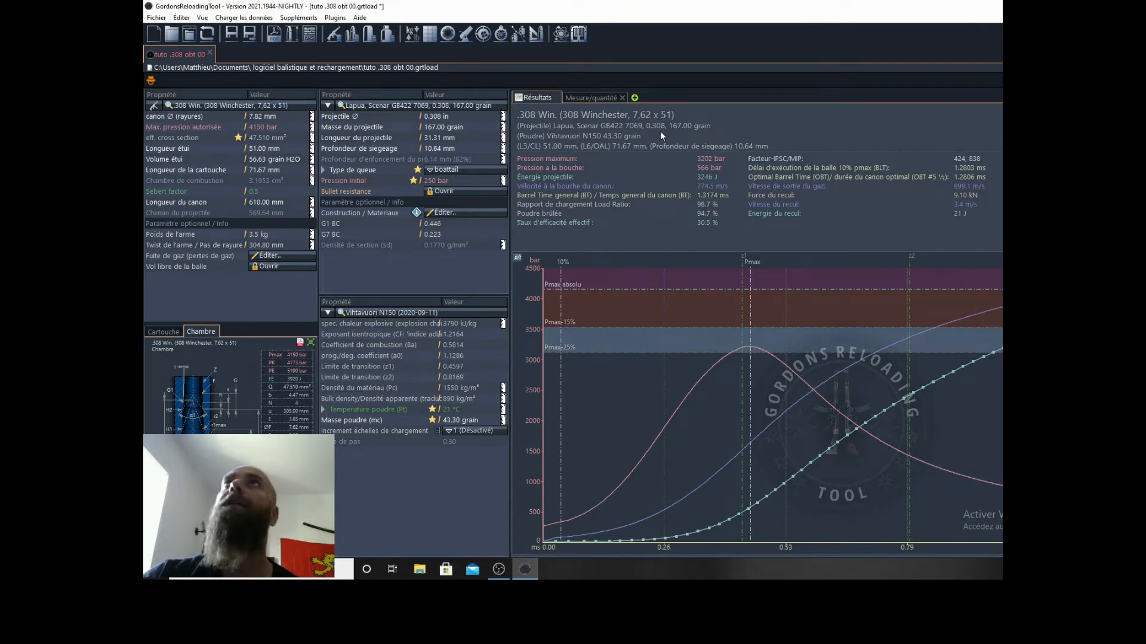
click(599, 98)
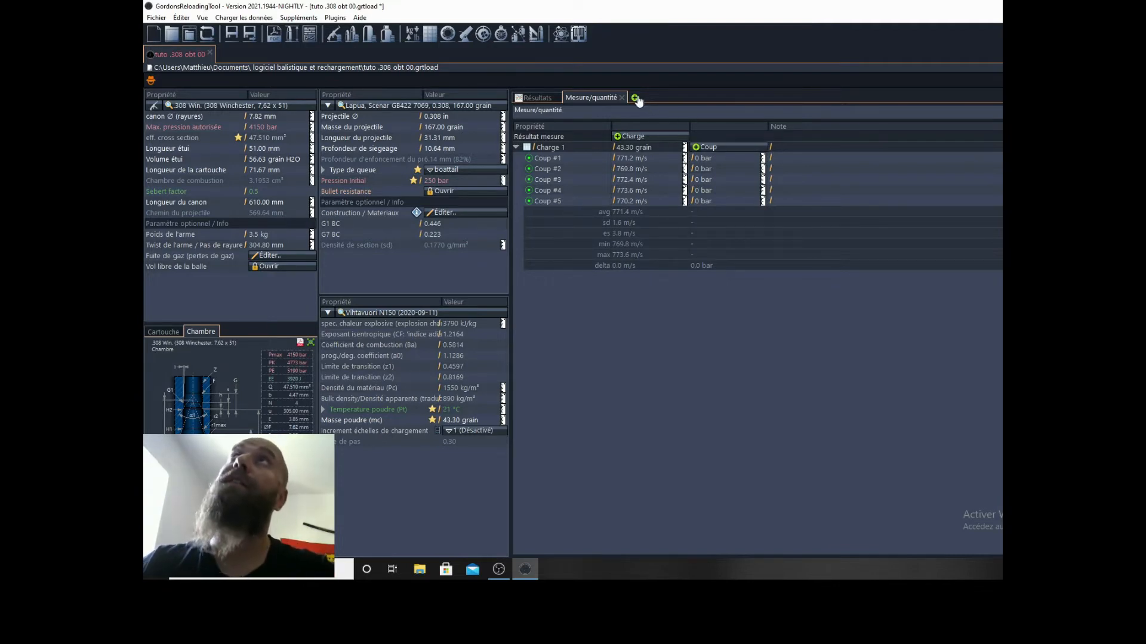
- Save the load file with the new velocity measurements
click(157, 17)
click(192, 114)
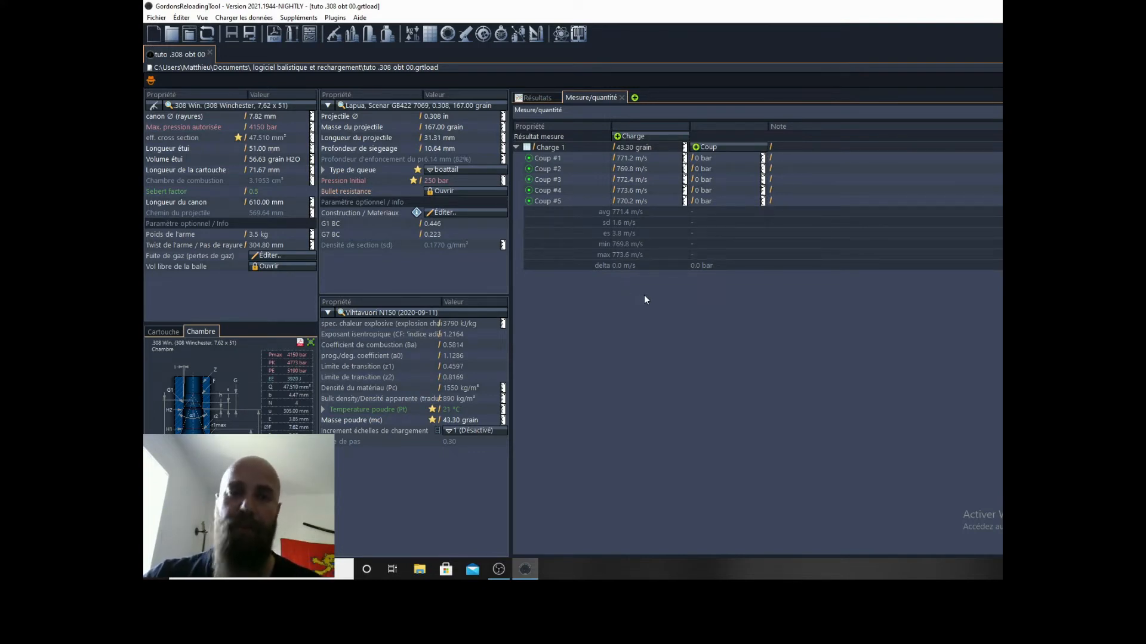
click(336, 17)
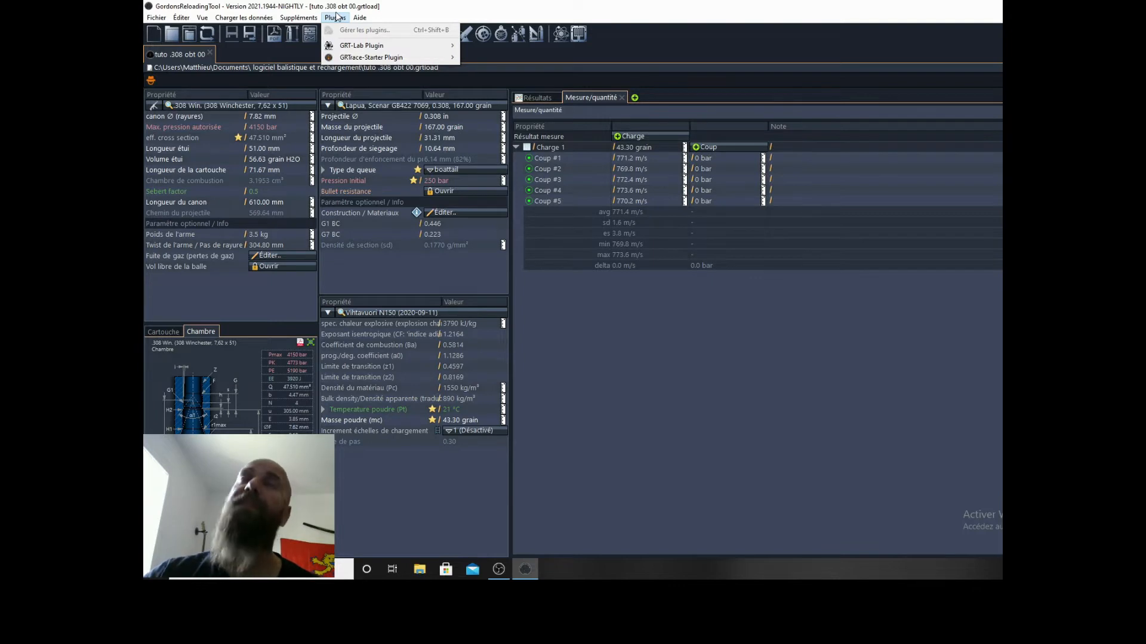
mouse_move(345, 47)
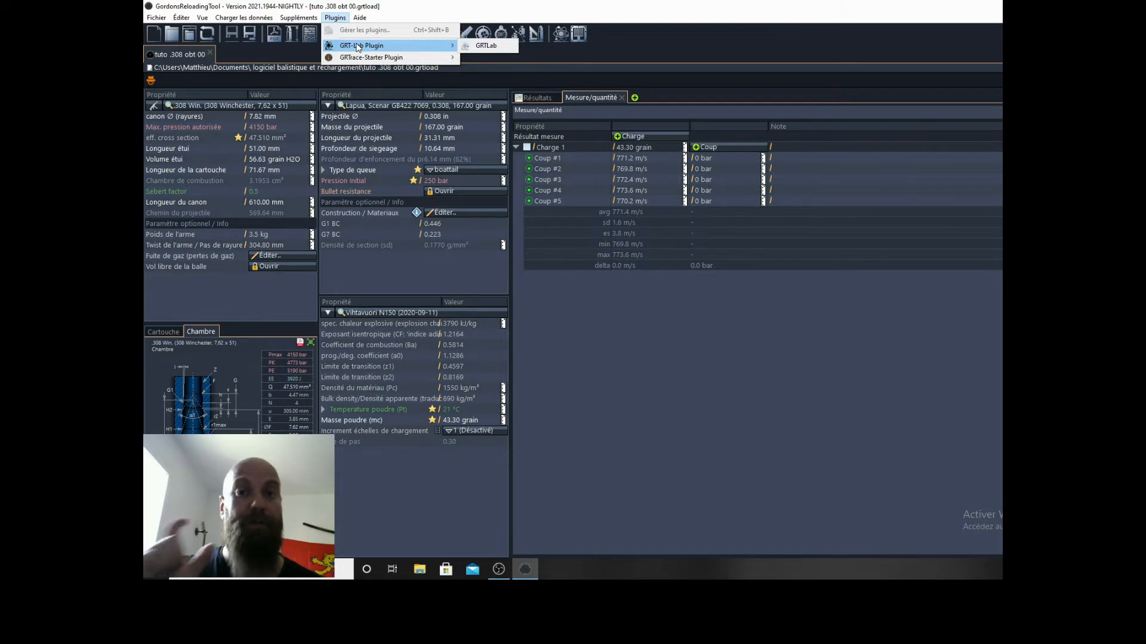
click(624, 45)
- Add a shot group calculator to the load file and load the target photo showing the coin, bullet holes and cartridge
click(634, 97)
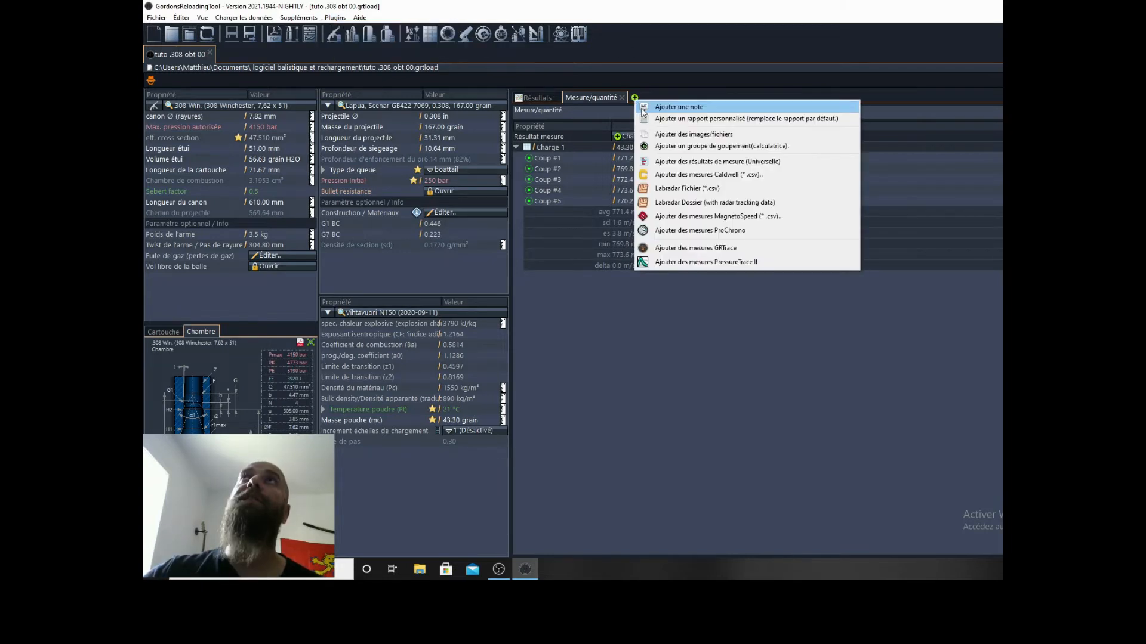
click(793, 149)
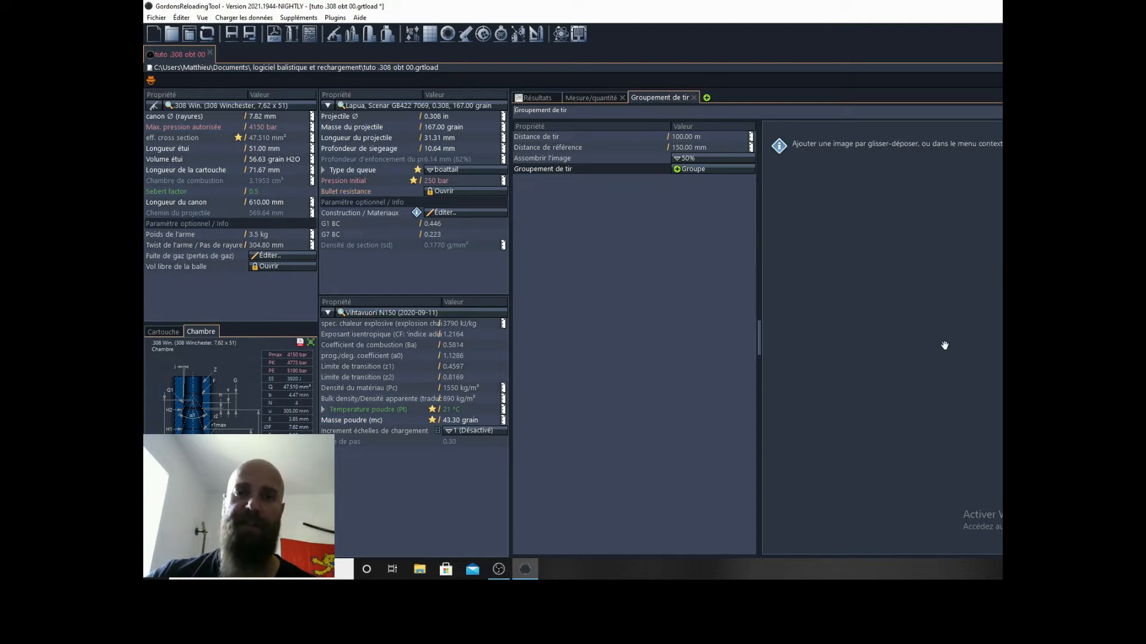
right_click(938, 310)
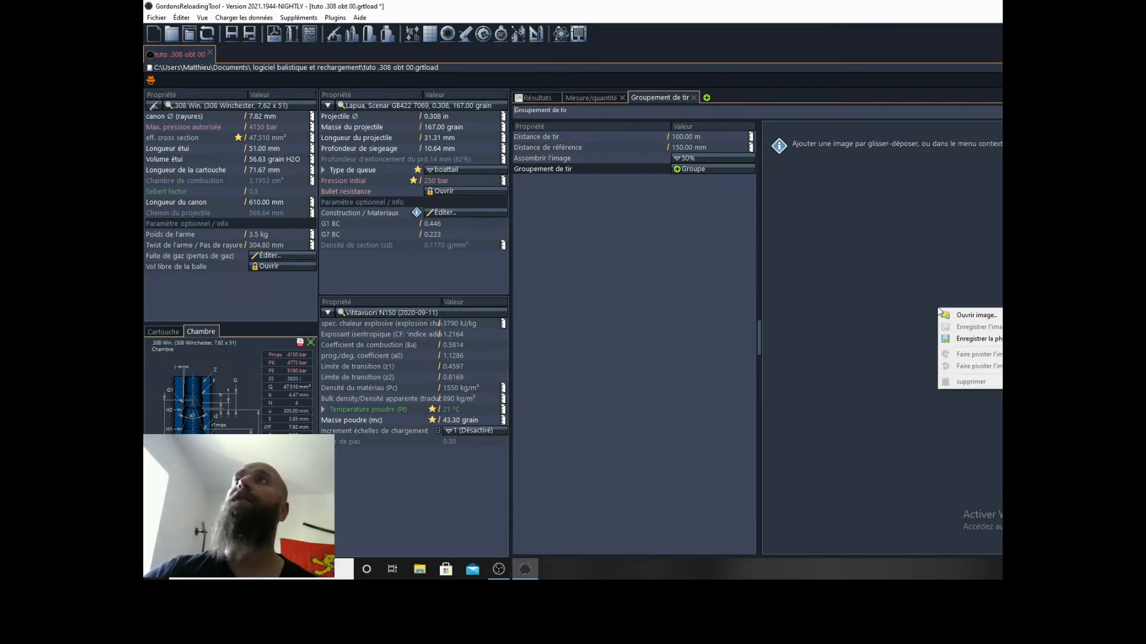
click(948, 314)
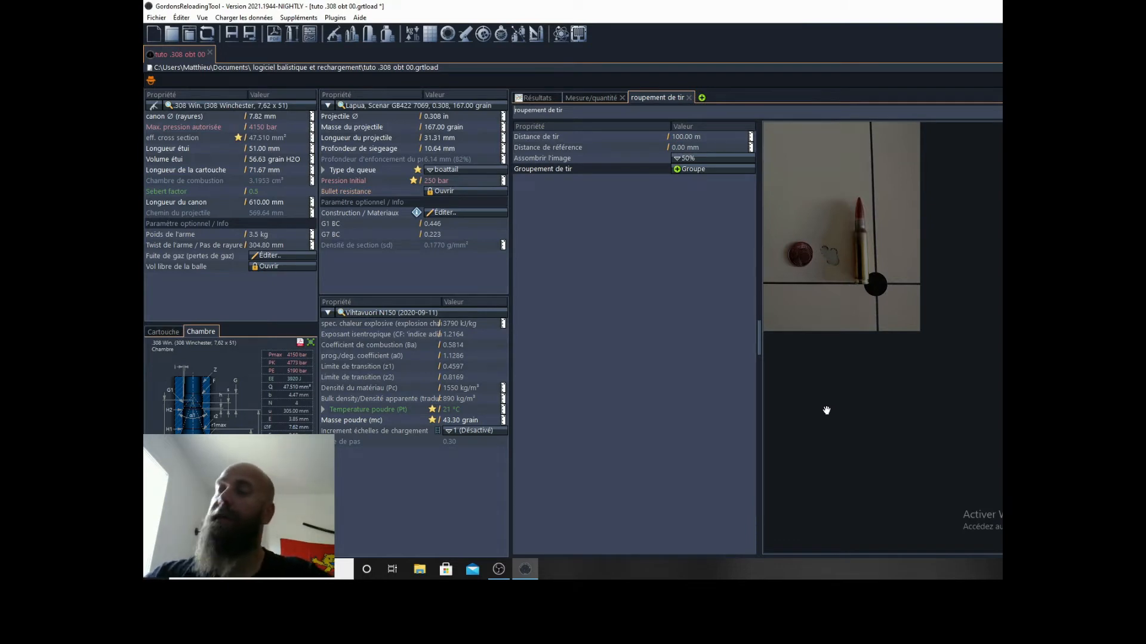
drag(856, 298, 972, 377)
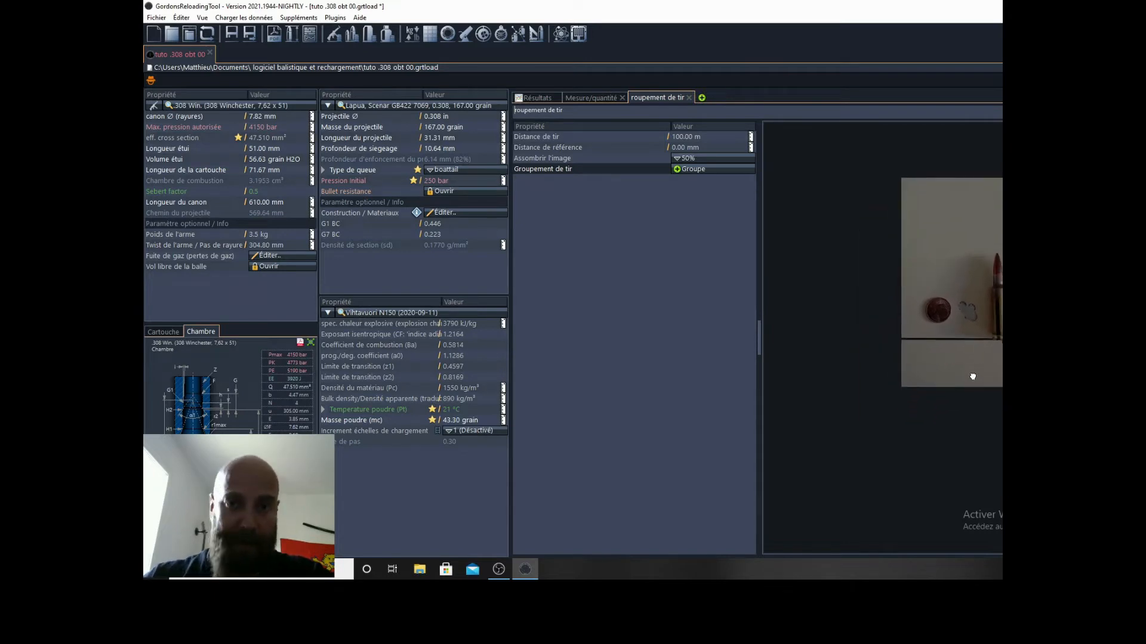
drag(972, 377, 957, 421)
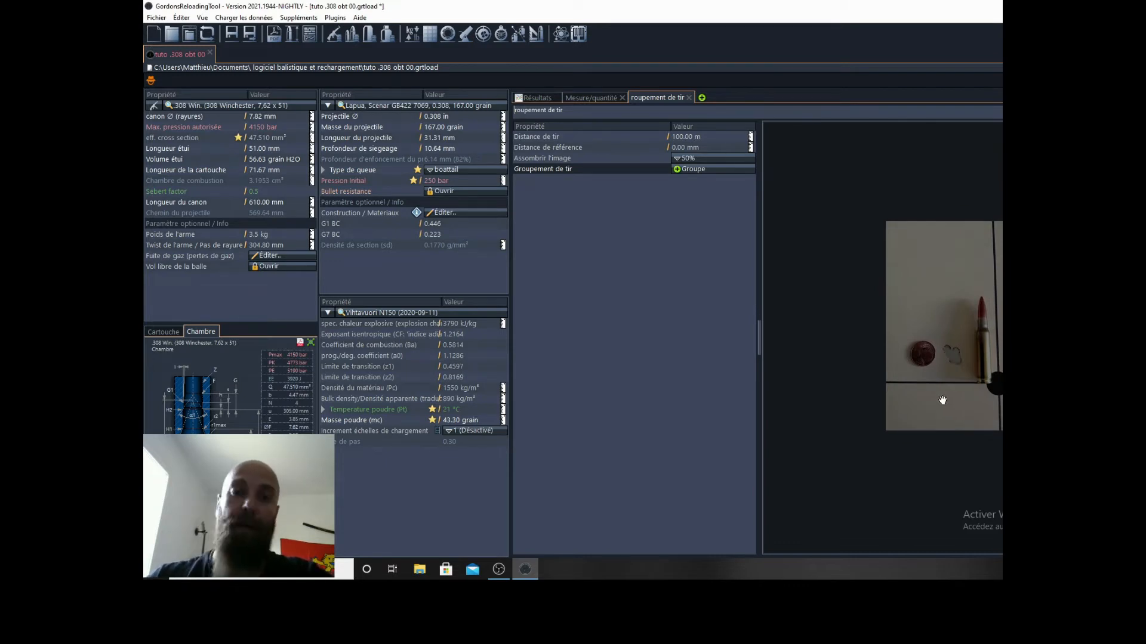
scroll(942, 401, up, 3)
drag(992, 354, 975, 427)
scroll(975, 427, up, 2)
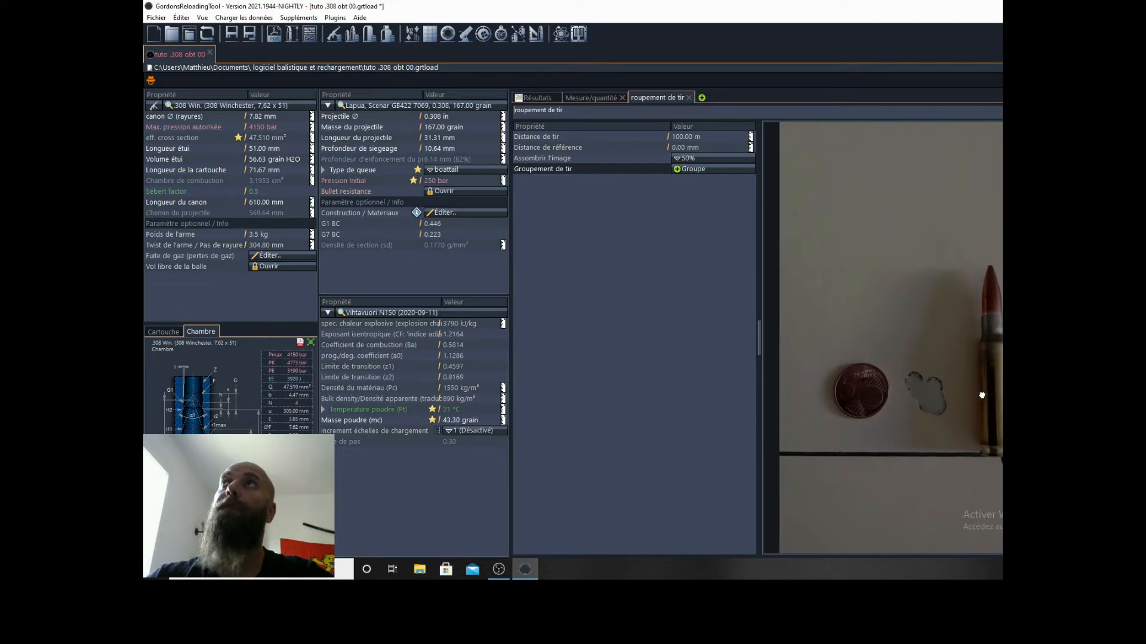
- Set the shot group's reference distance to 71.67 mm, matching the overall length of the cartridge in the photo
scroll(981, 395, up, 2)
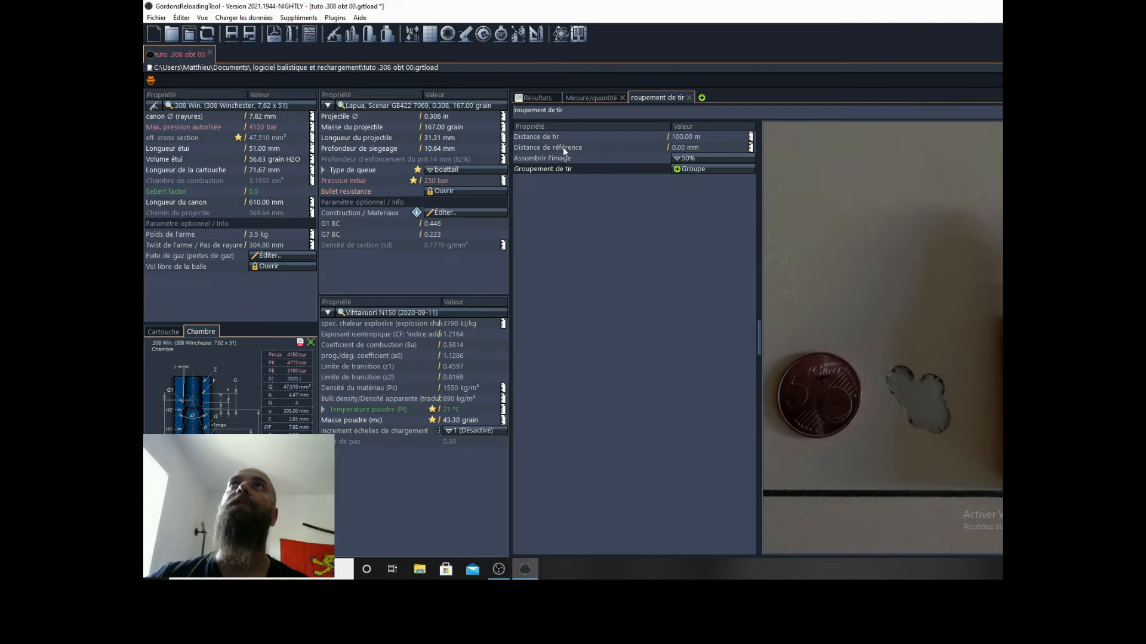
click(677, 148)
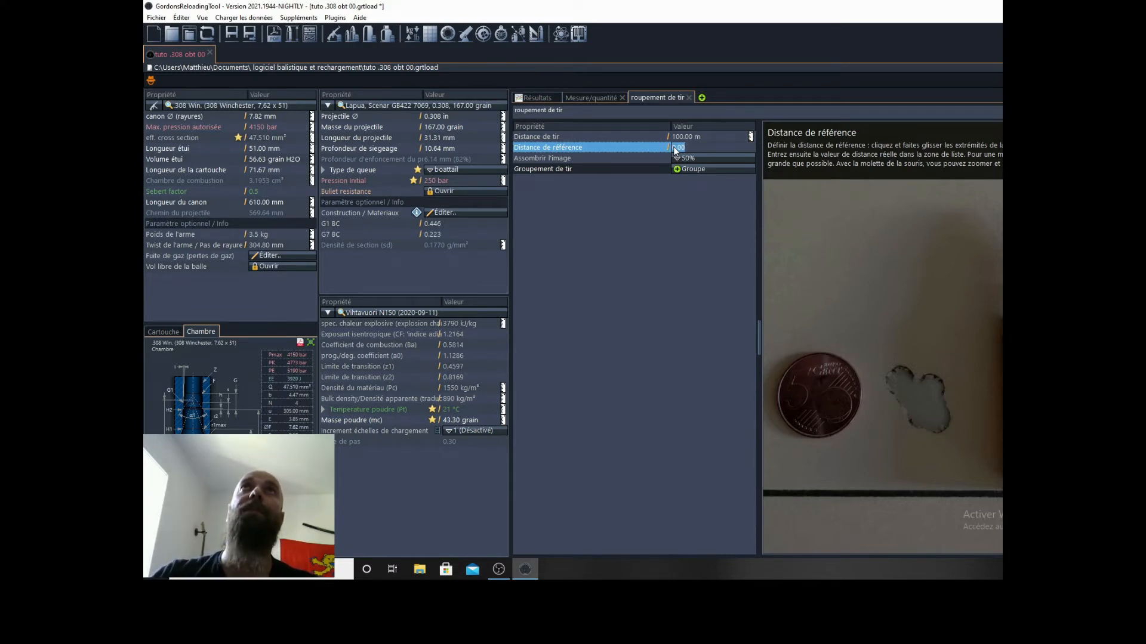
text(1.67)
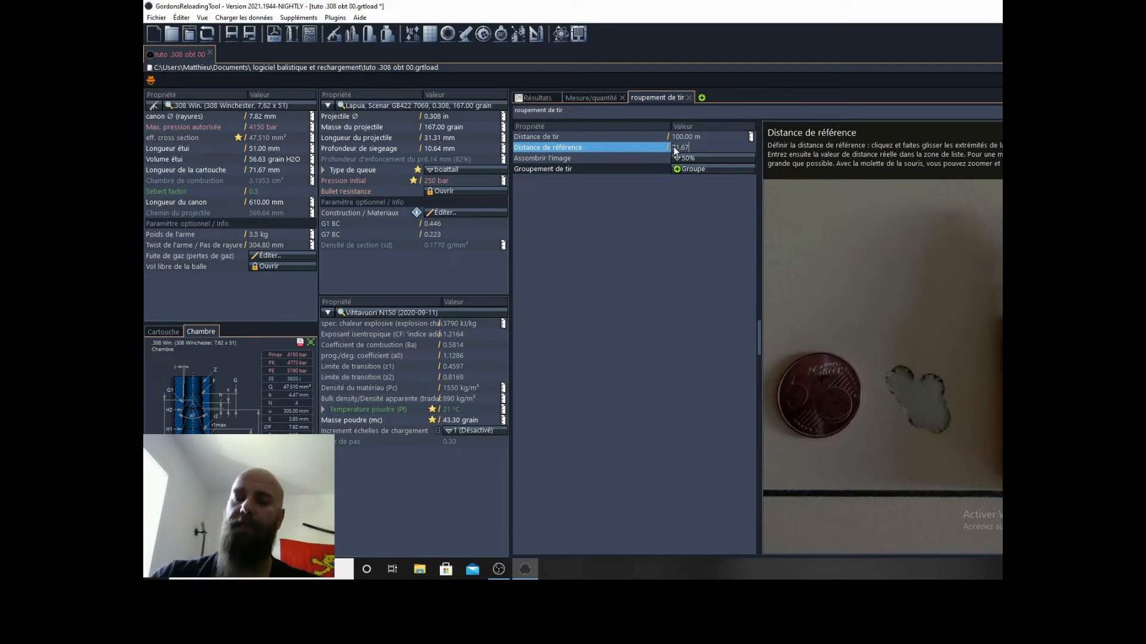
key(Return)
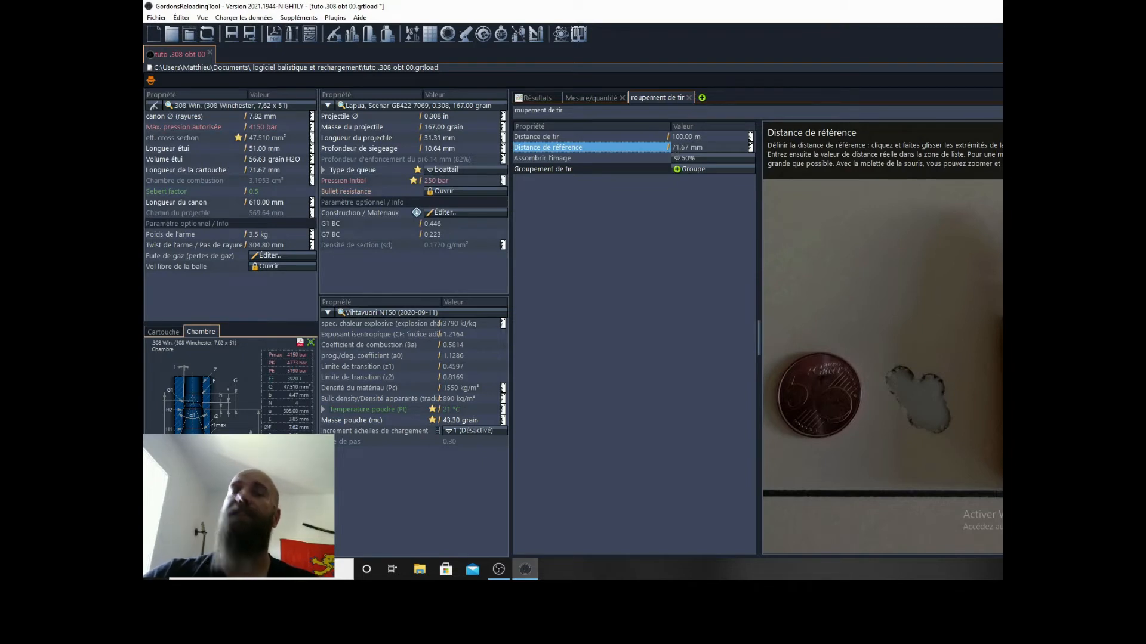
- Try darkening the target photo by 90%, and settle on a darkening of 20%
click(693, 156)
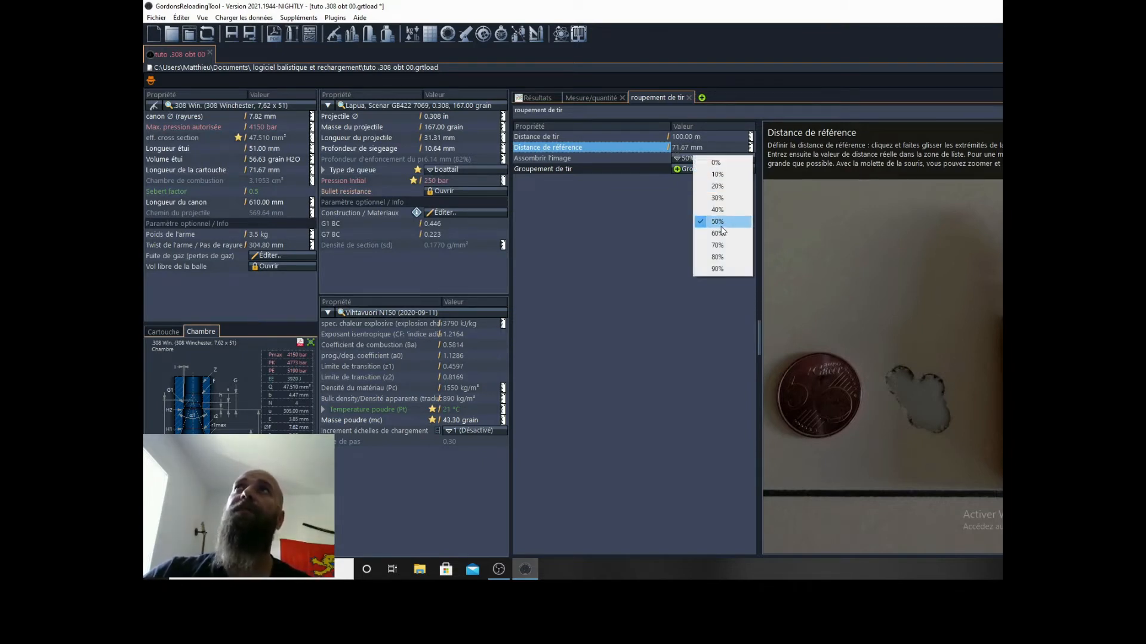
click(720, 269)
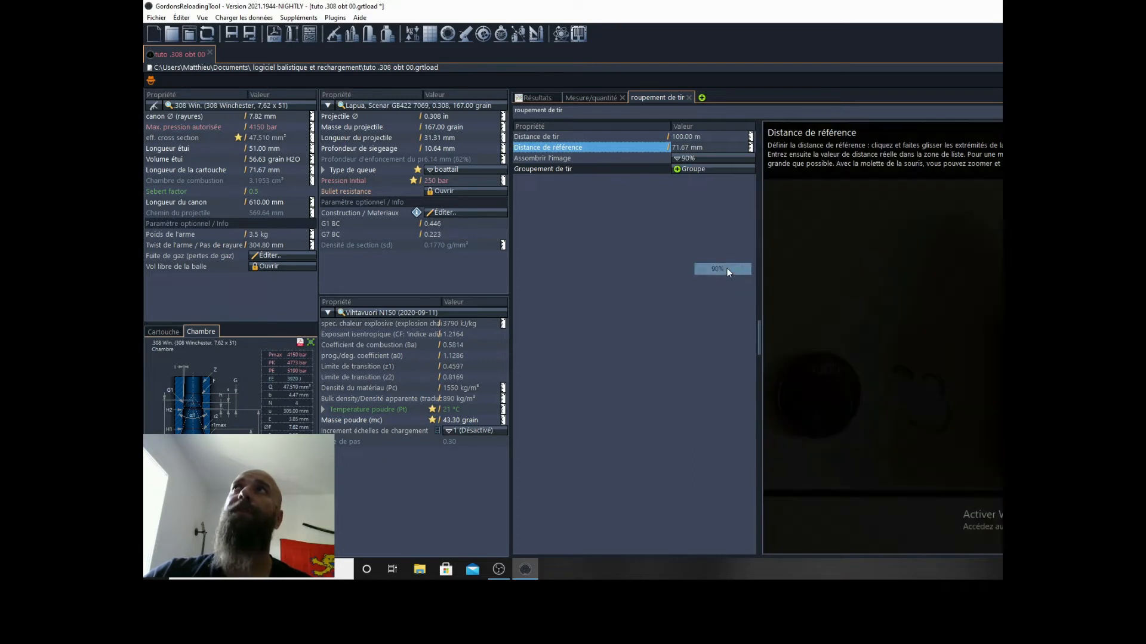
click(690, 159)
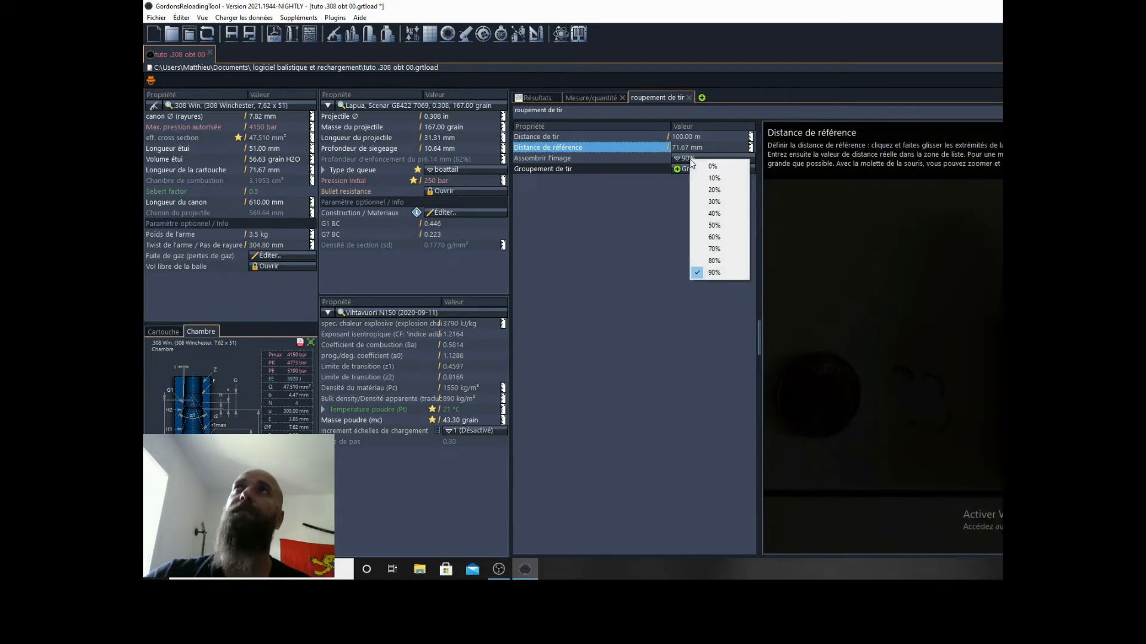
click(713, 190)
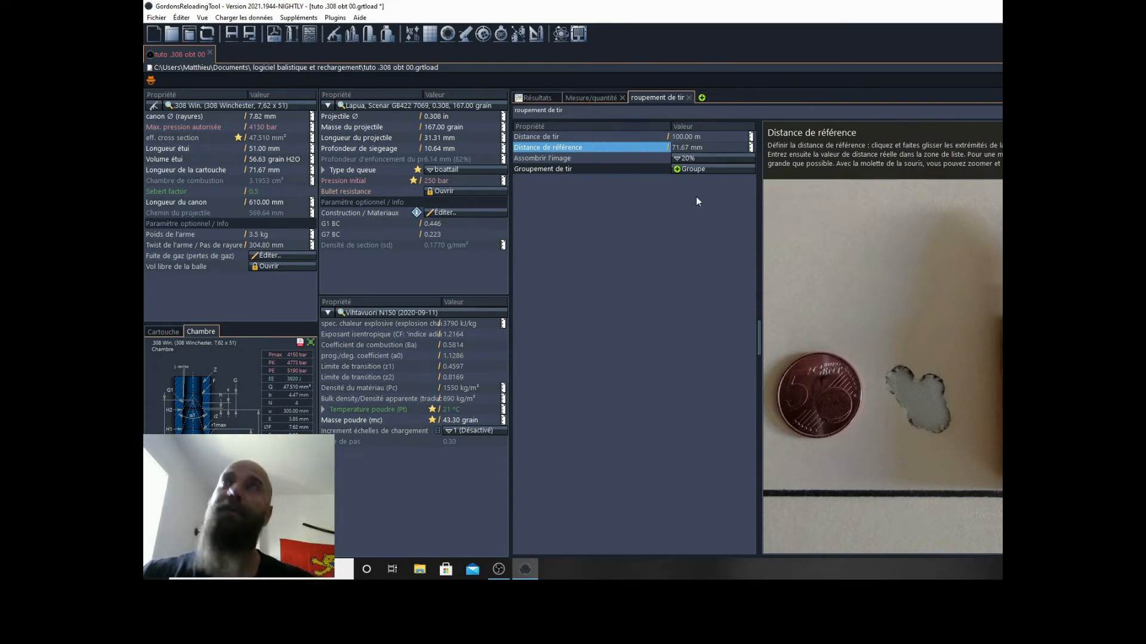
- Add a shot group to the calculator and give it five shots
click(677, 169)
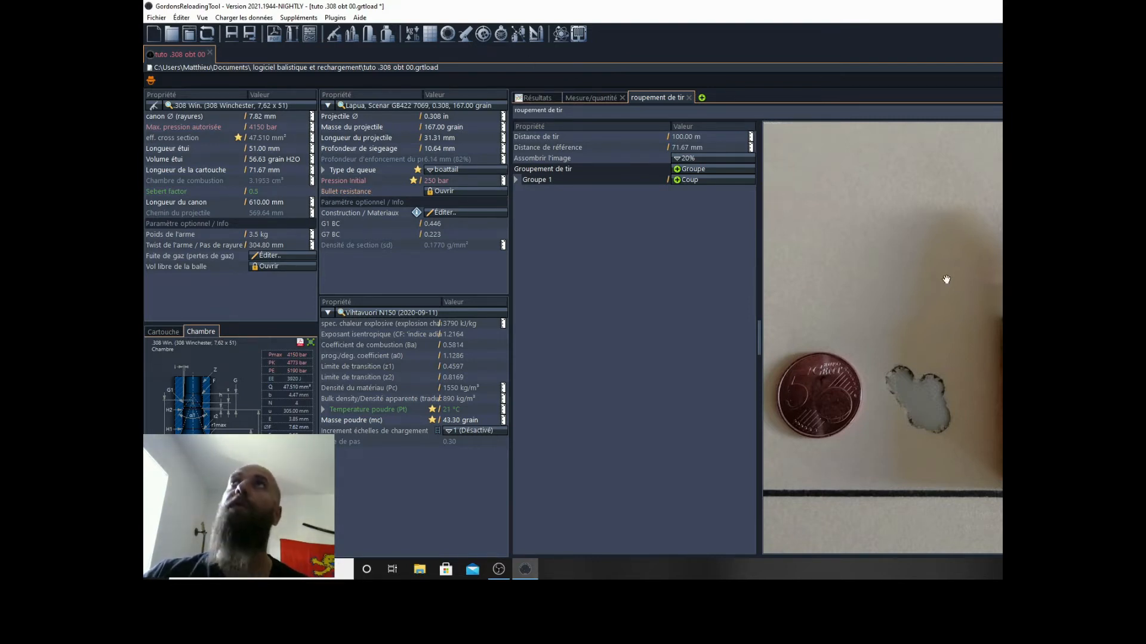
click(677, 180)
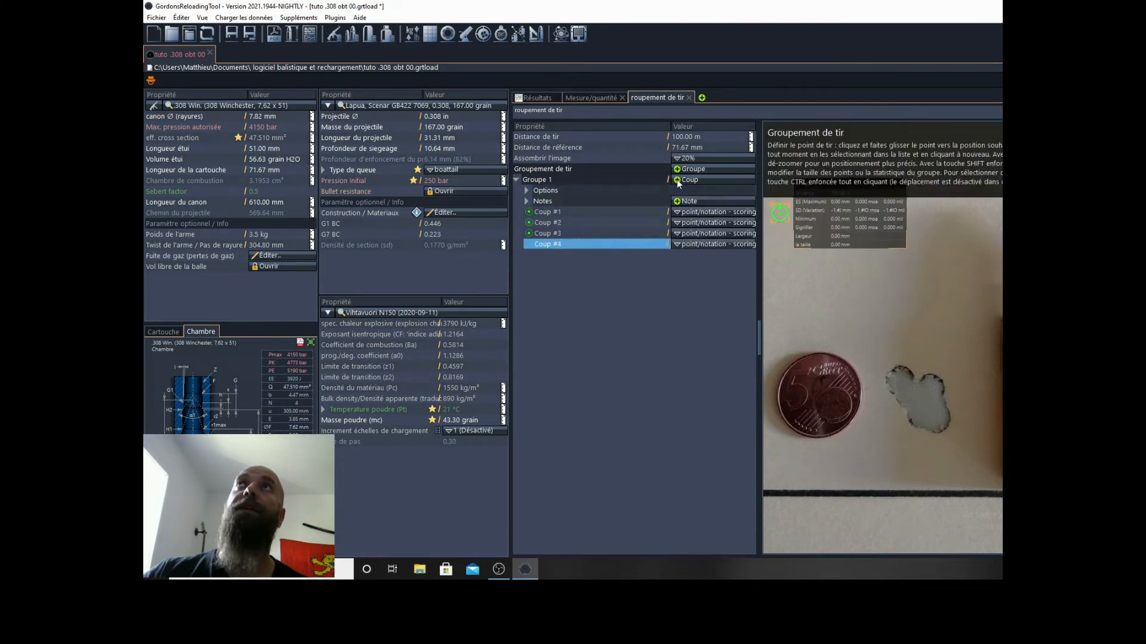
click(676, 179)
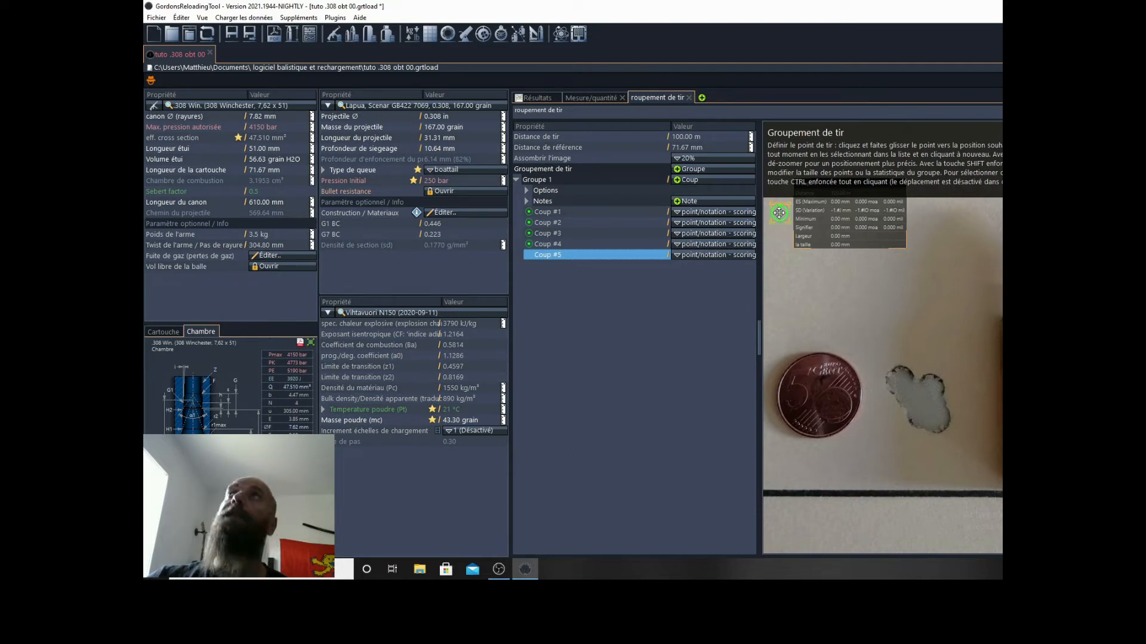
- Place the marker of shot 5 on the upper-left bullet hole of the cluster and shot 4 on the upper-right one
mouse_move(779, 213)
mouse_down()
mouse_move(813, 276)
mouse_move(878, 335)
mouse_move(900, 379)
mouse_up()
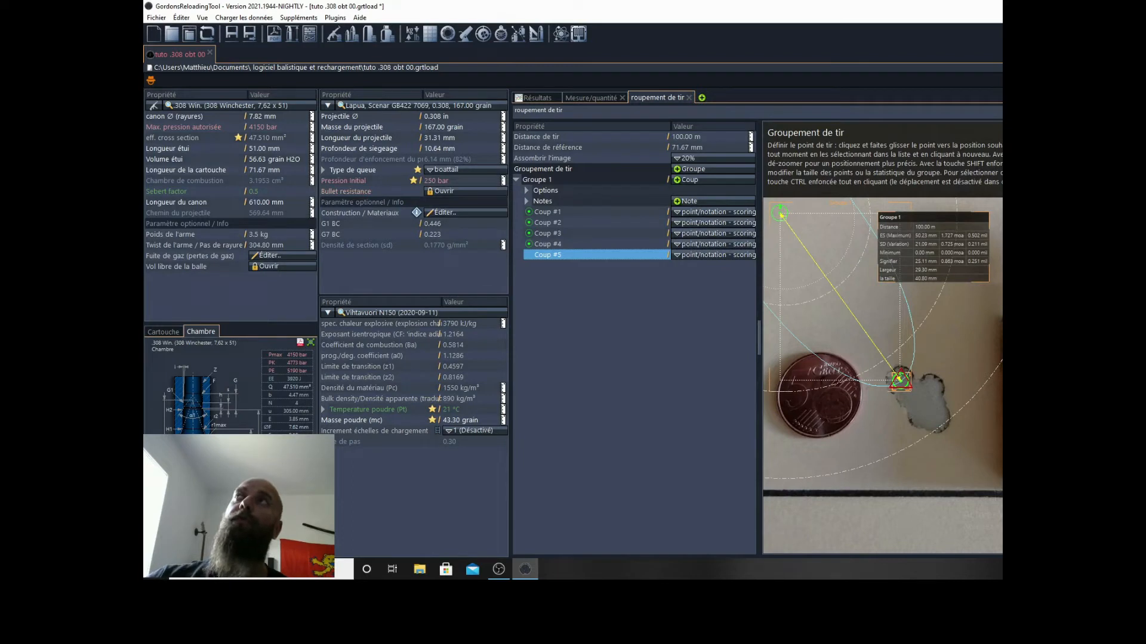
scroll(983, 392, down, 2)
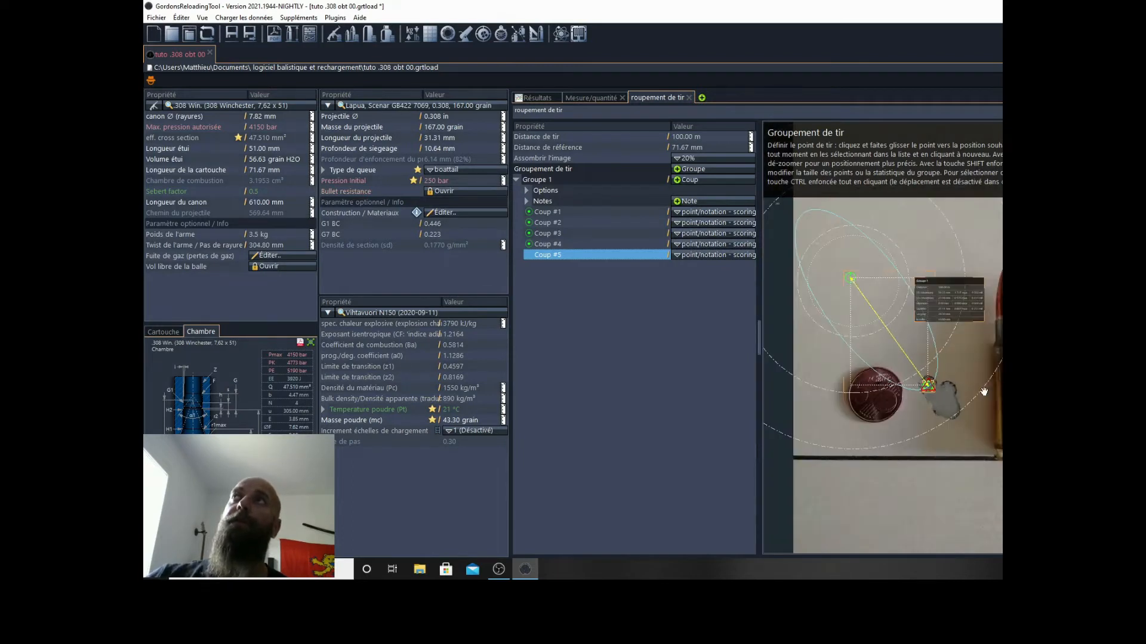
scroll(983, 392, up, 1)
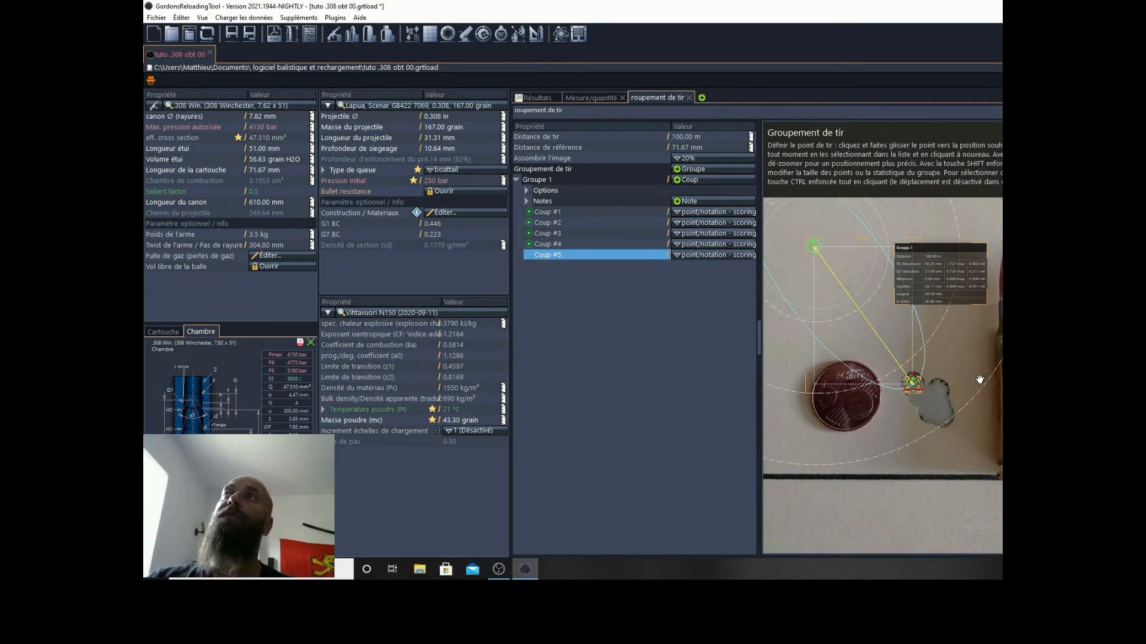
scroll(917, 390, up, 3)
drag(911, 381, 912, 384)
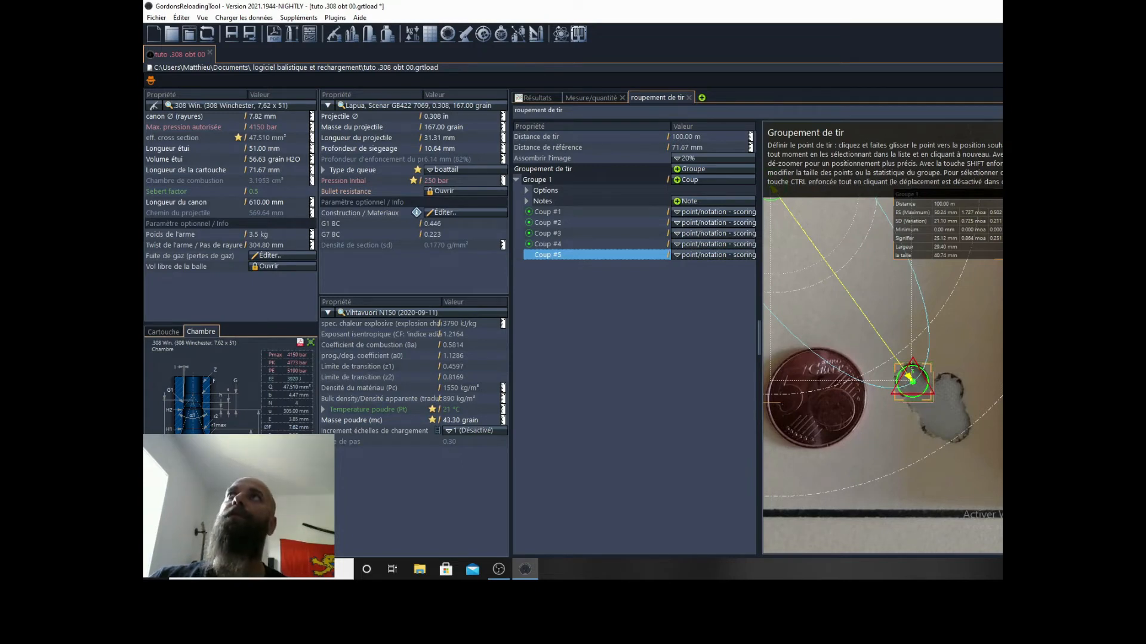
drag(855, 283, 880, 327)
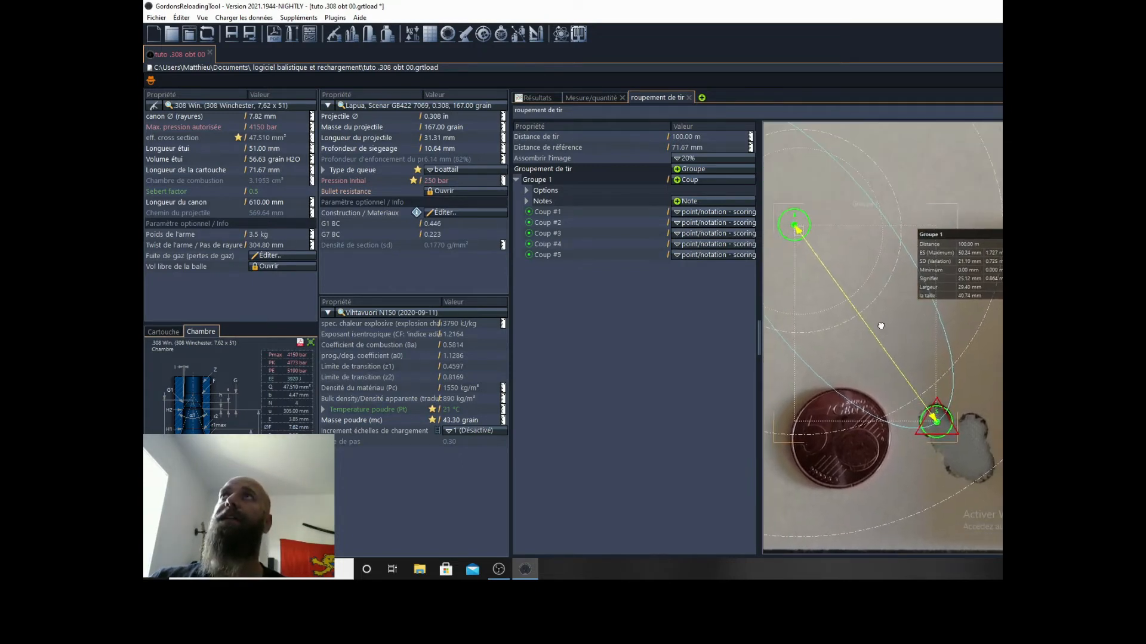
mouse_move(796, 226)
mouse_down()
mouse_move(837, 249)
mouse_move(980, 406)
mouse_move(974, 427)
mouse_up()
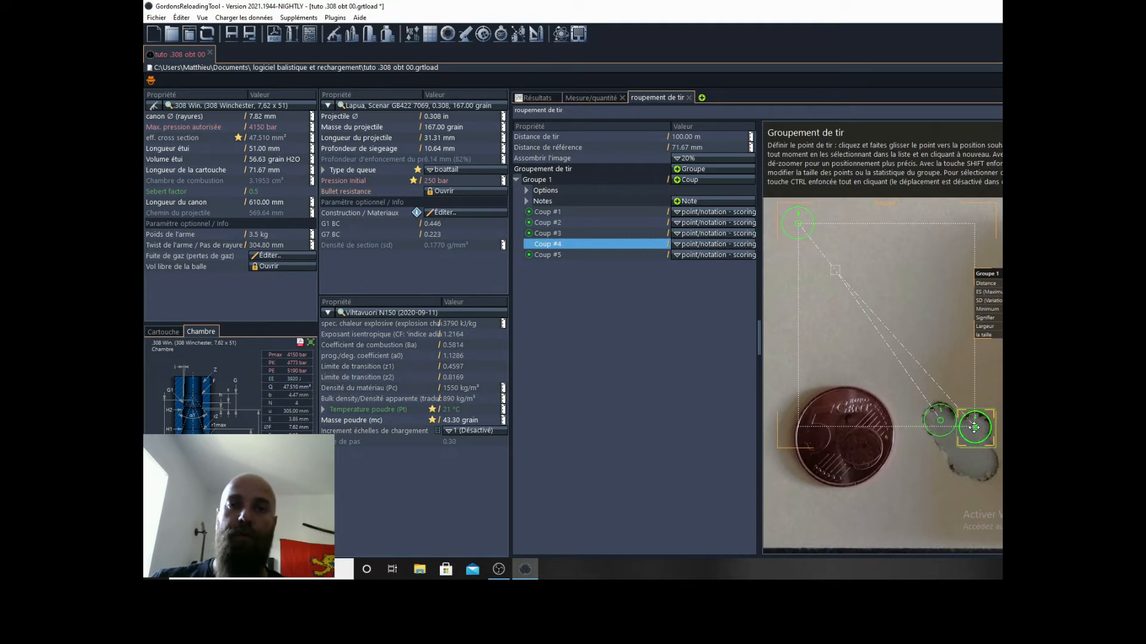
- Place the markers of shots 3, 2 and 1 on the middle and lower impacts of the cluster, and save the load file
drag(797, 223, 951, 435)
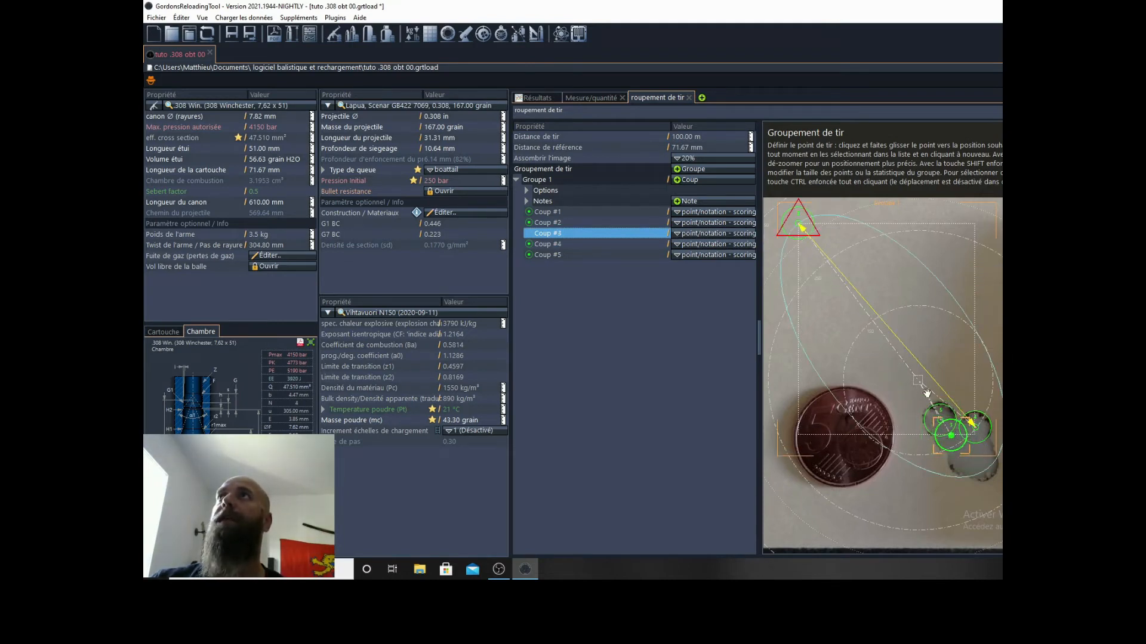
click(798, 224)
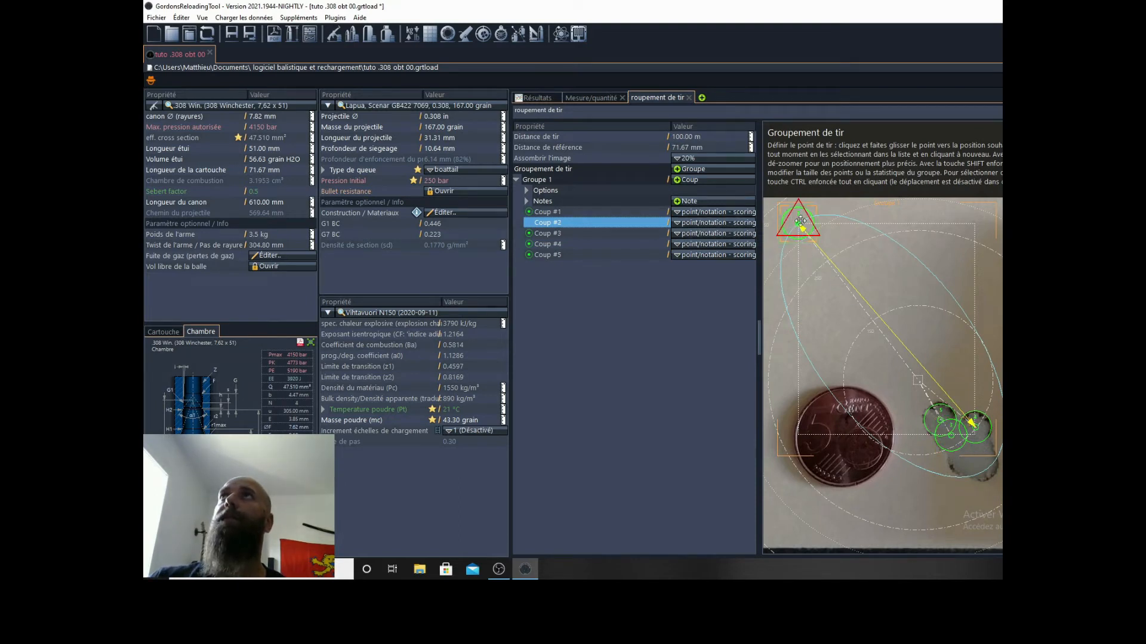
drag(798, 225, 827, 281)
drag(909, 395, 964, 460)
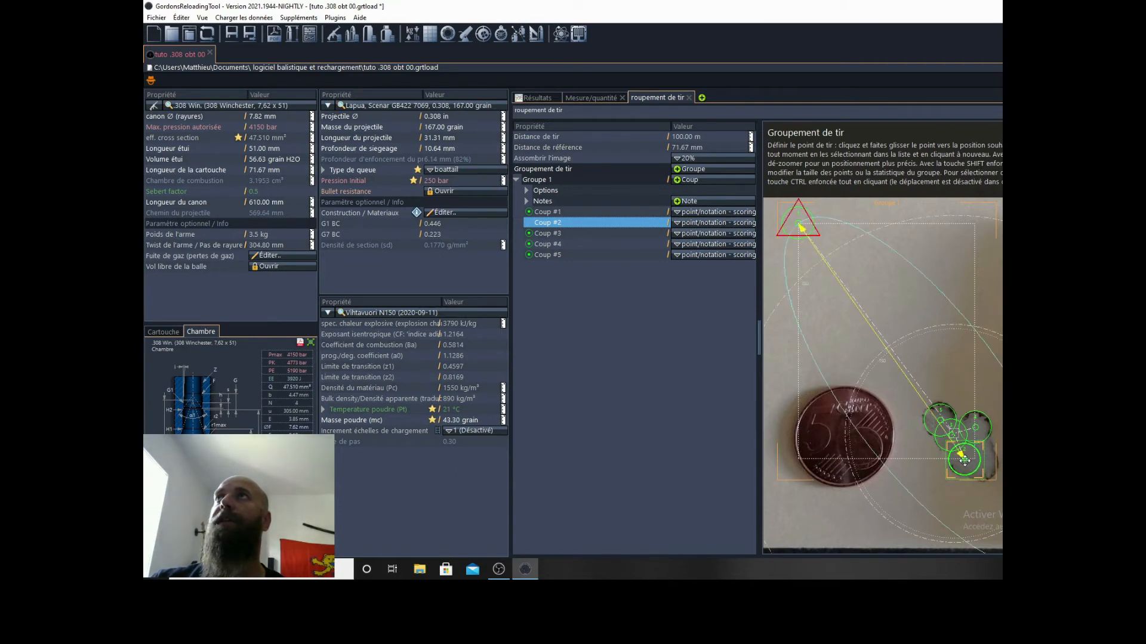
mouse_move(801, 228)
mouse_down()
mouse_move(908, 329)
mouse_move(973, 466)
mouse_move(991, 462)
mouse_move(981, 459)
mouse_up()
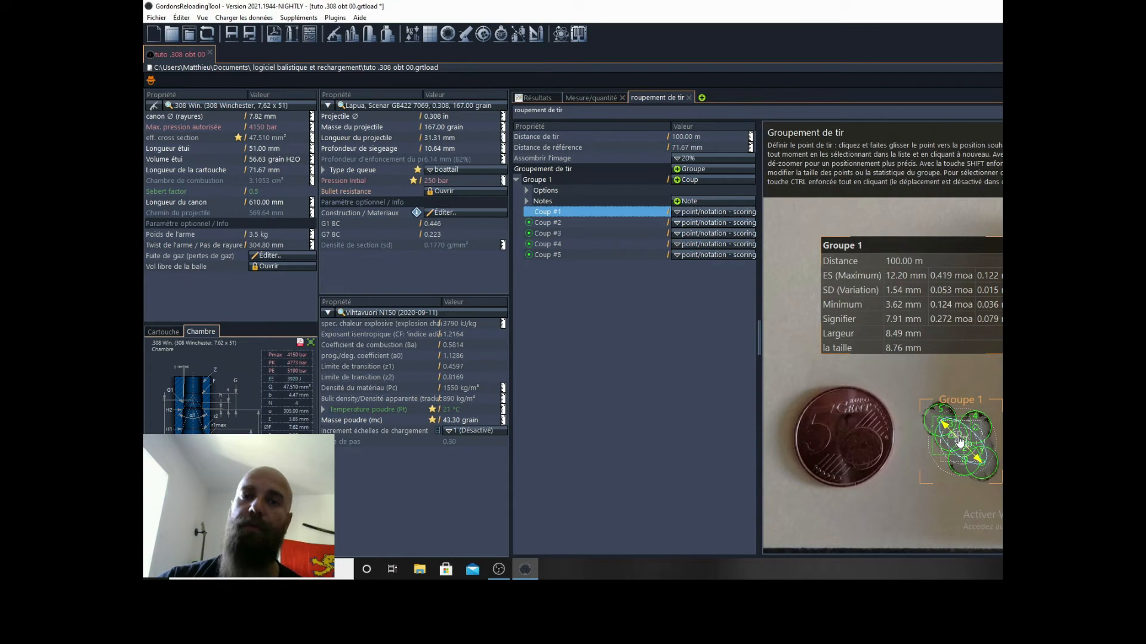
key(ctrl+s)
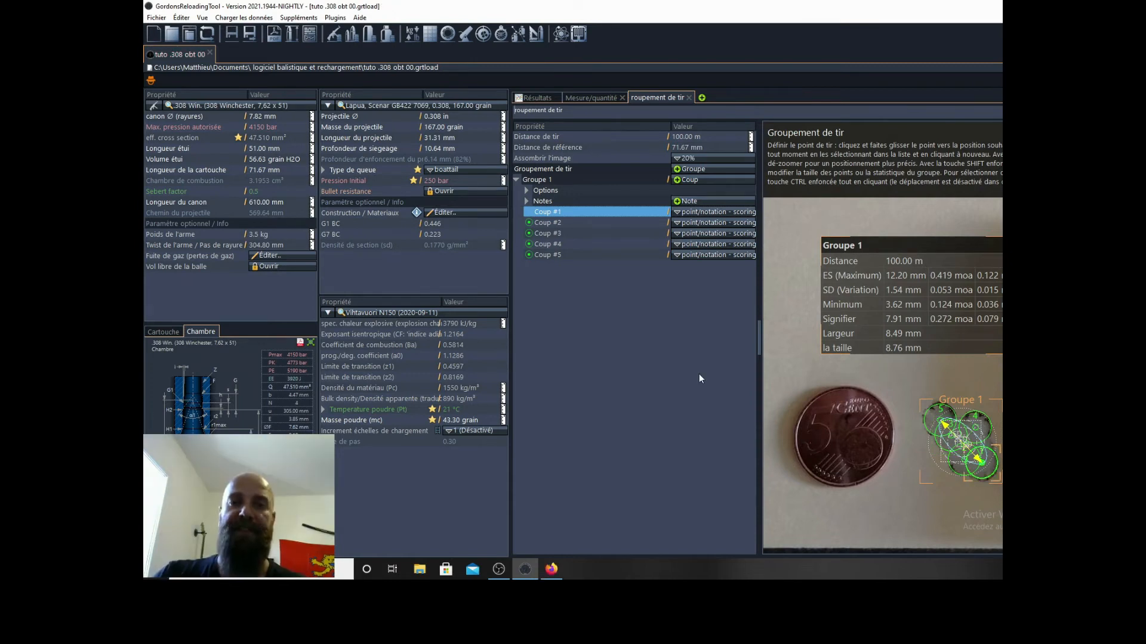